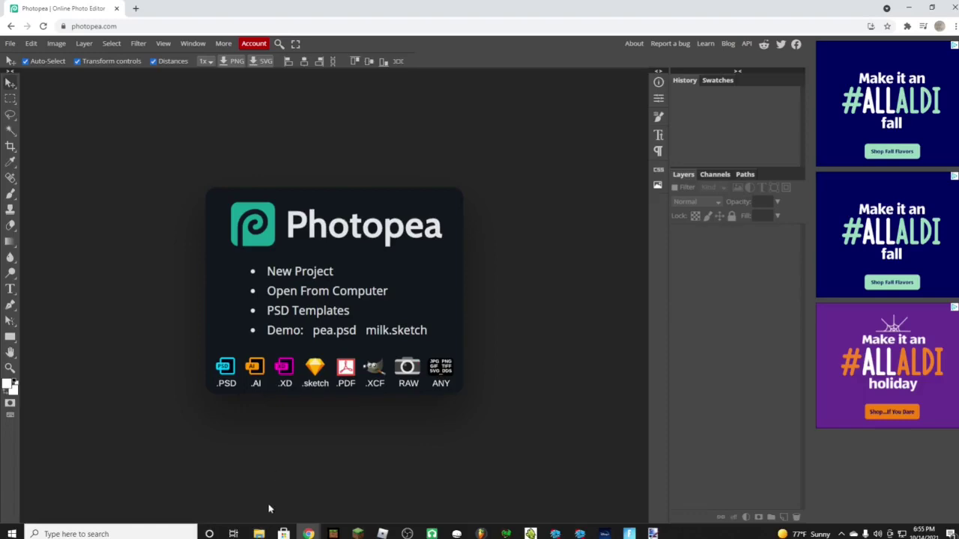
Navigate from the stage folder to assets > images > custom_stages in File Explorer.
mouse_move(260, 532)
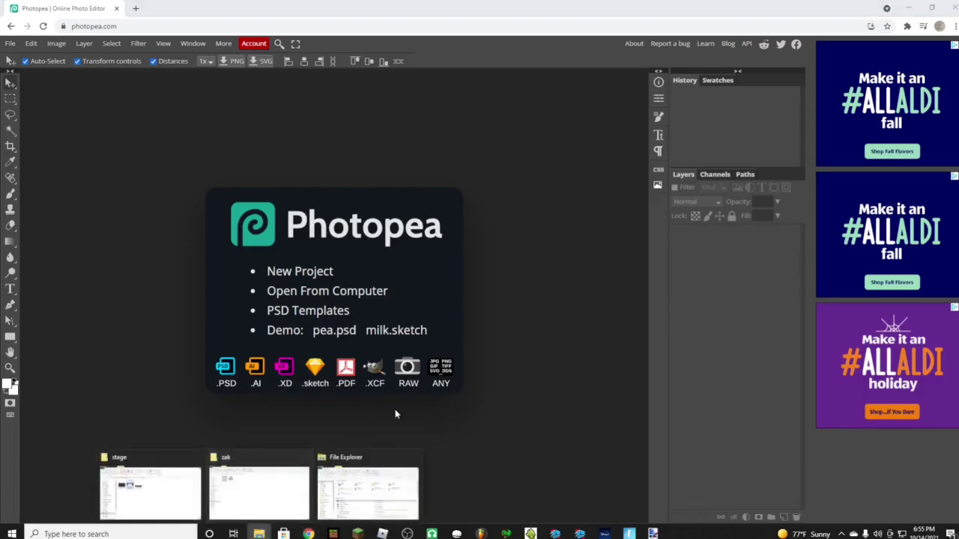
click(138, 492)
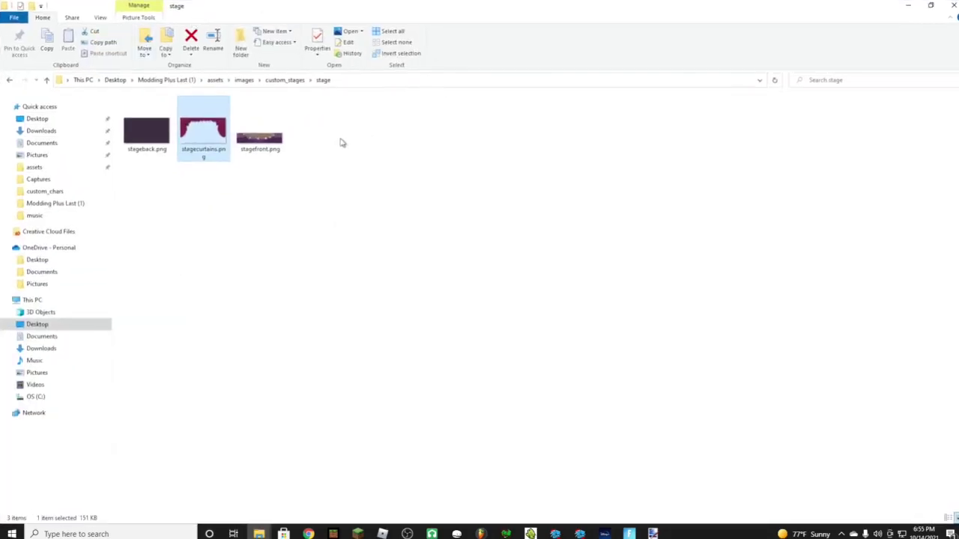
click(168, 80)
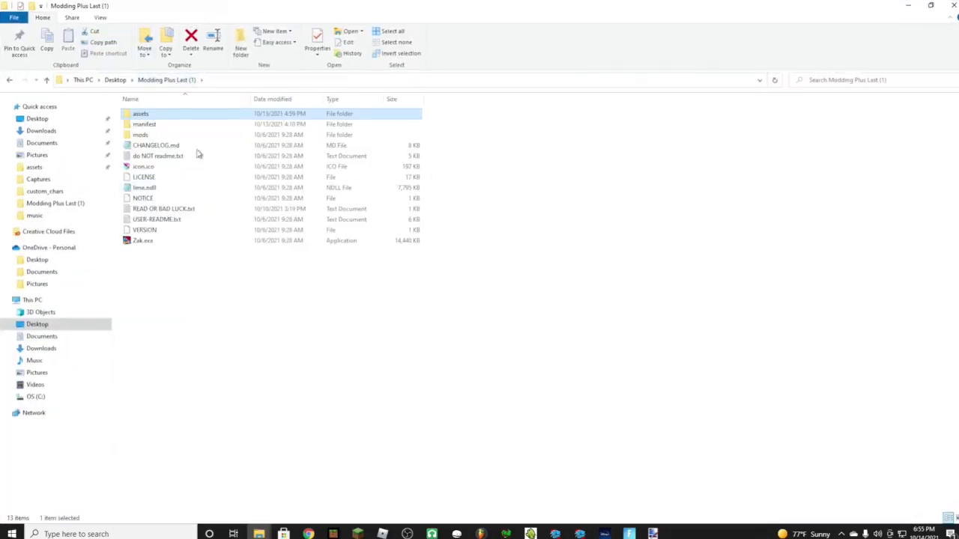
double_click(141, 114)
double_click(152, 134)
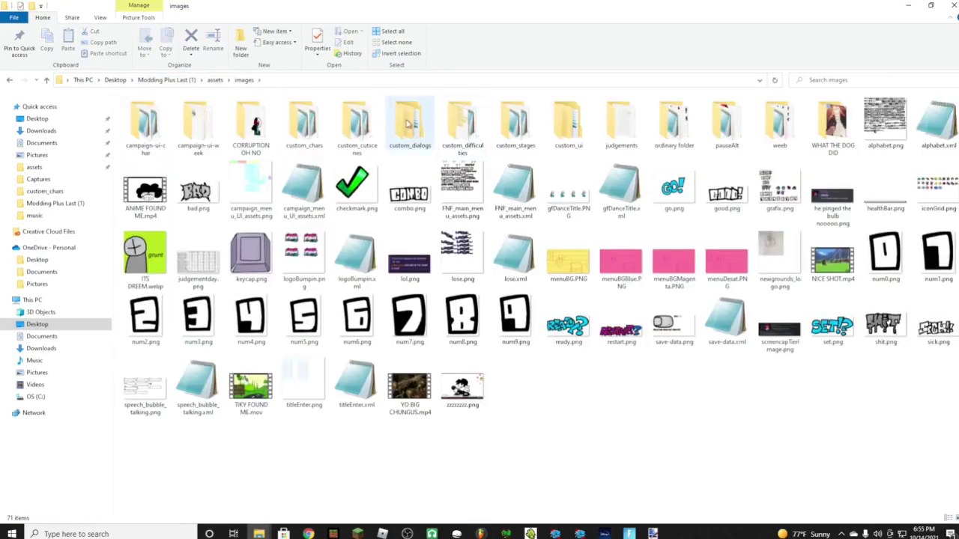
double_click(510, 132)
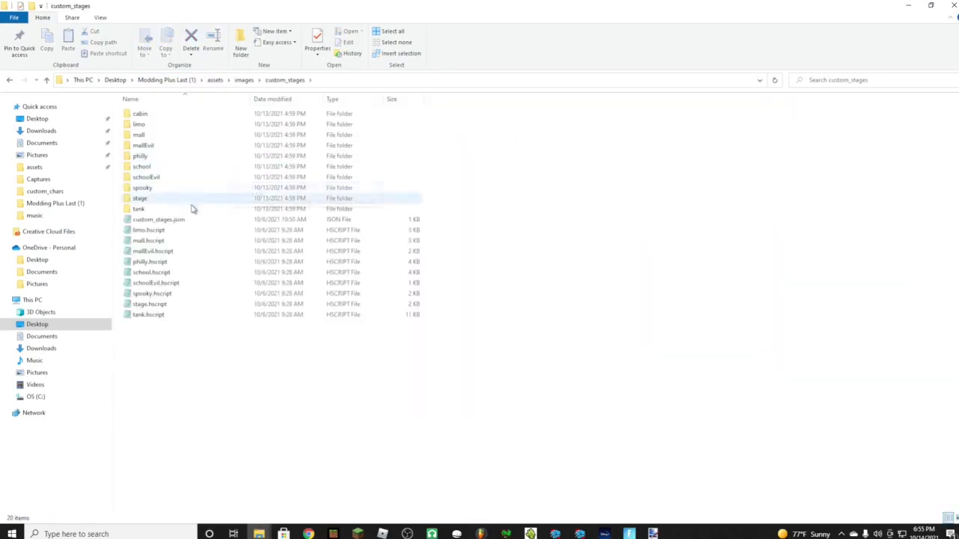
Duplicate the stage folder, rename the copy 'arena', open it and shrink its window.
click(156, 200)
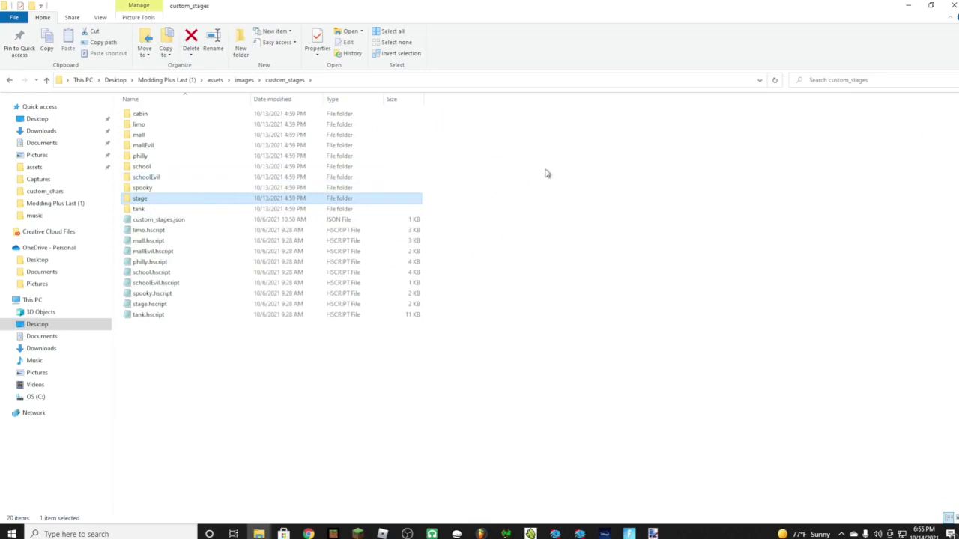
key(ctrl+v)
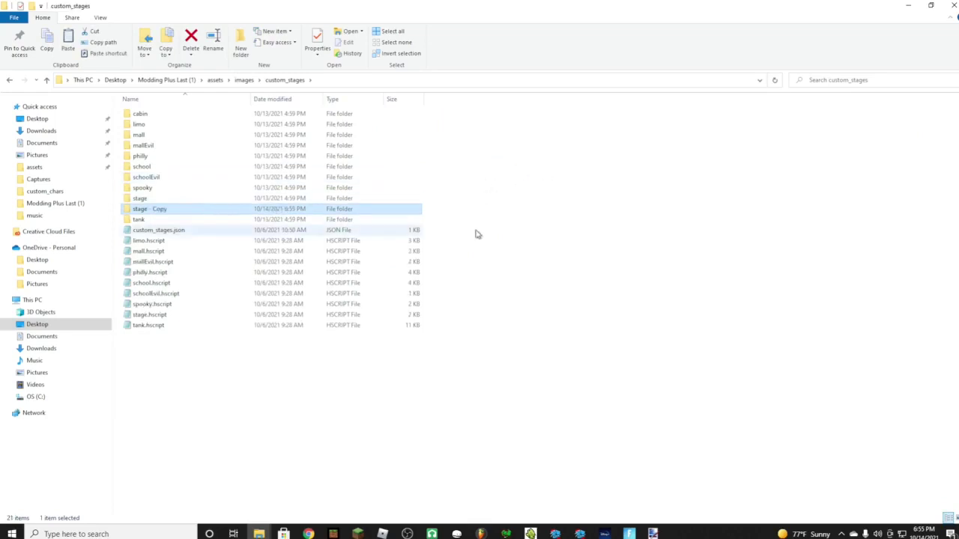
key(F2)
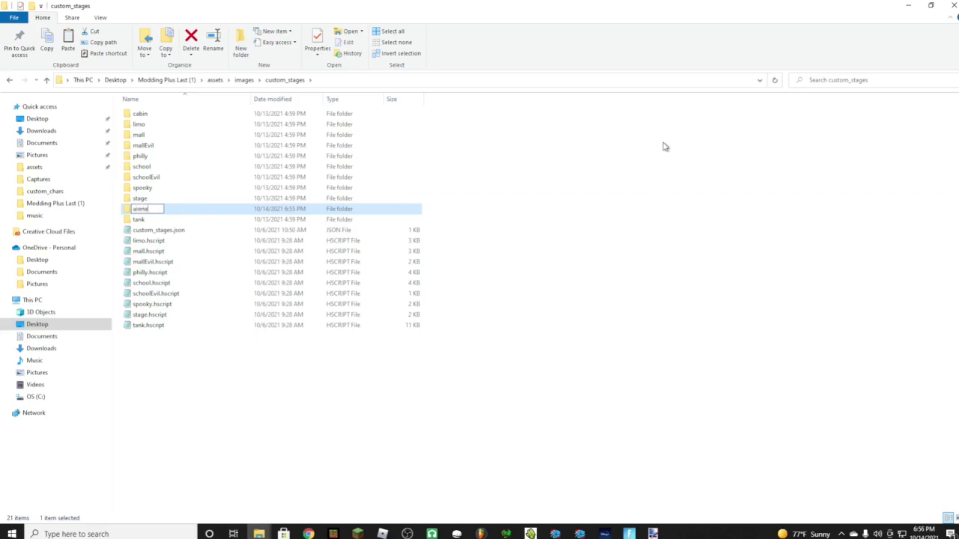
key(Return)
double_click(233, 116)
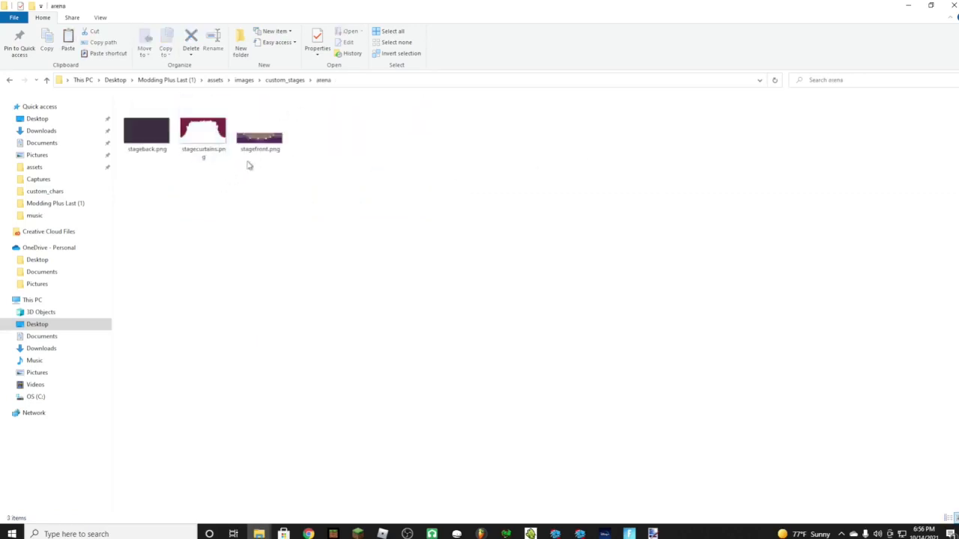
drag(461, 6, 761, 136)
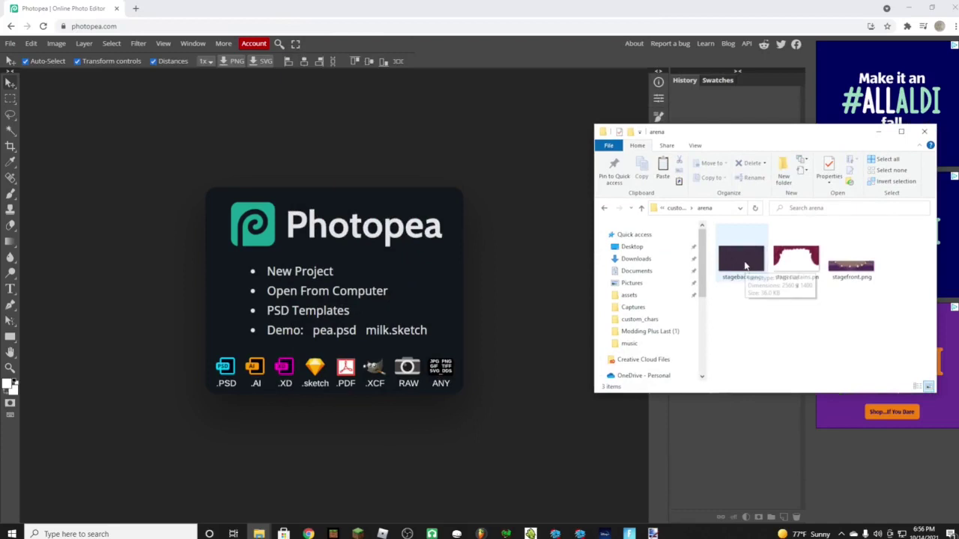
Open stageback.png in Photopea, add Layer 1, and brush a black hill line and rayed sun.
drag(745, 268, 360, 272)
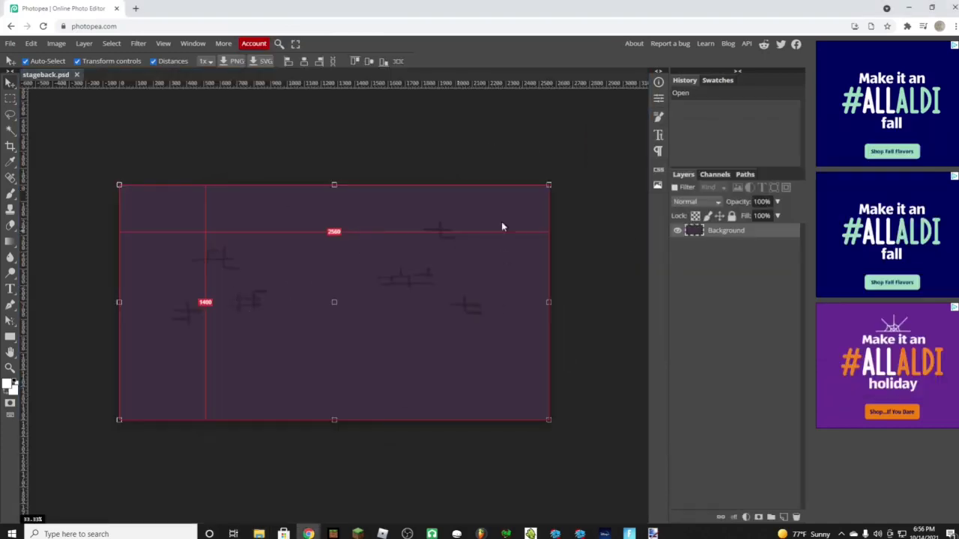
click(784, 517)
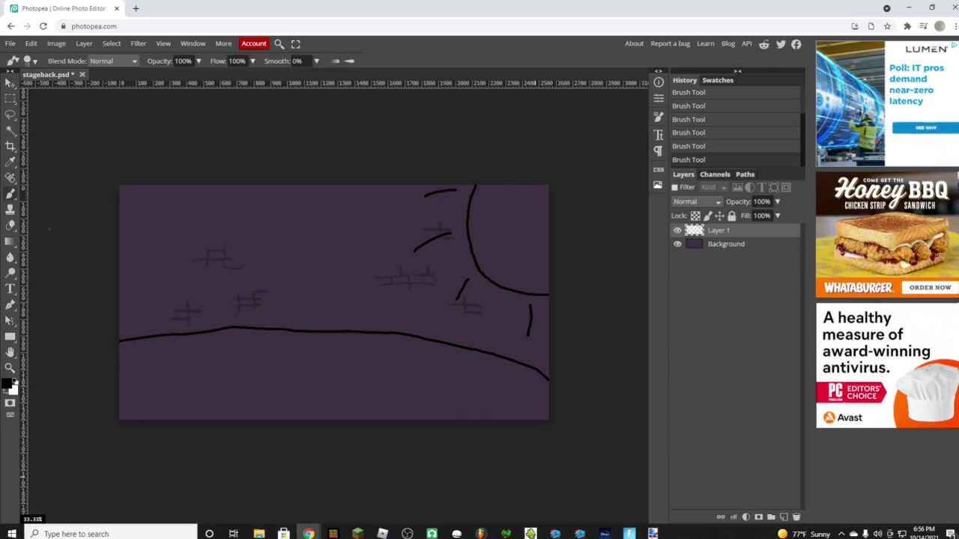
right_click(10, 241)
With the Paint Bucket, fill the ground below the hill line pure green.
click(64, 257)
click(7, 383)
click(242, 240)
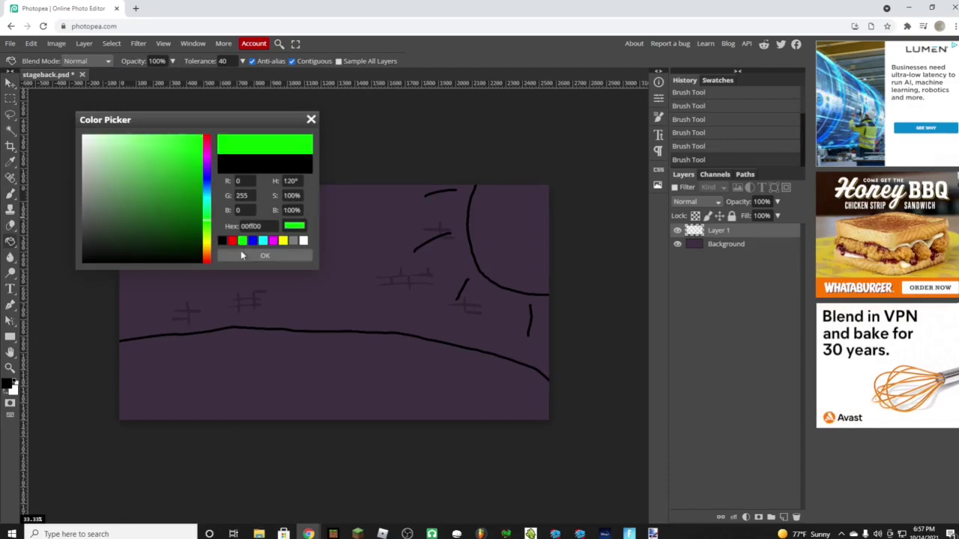
click(264, 256)
click(262, 329)
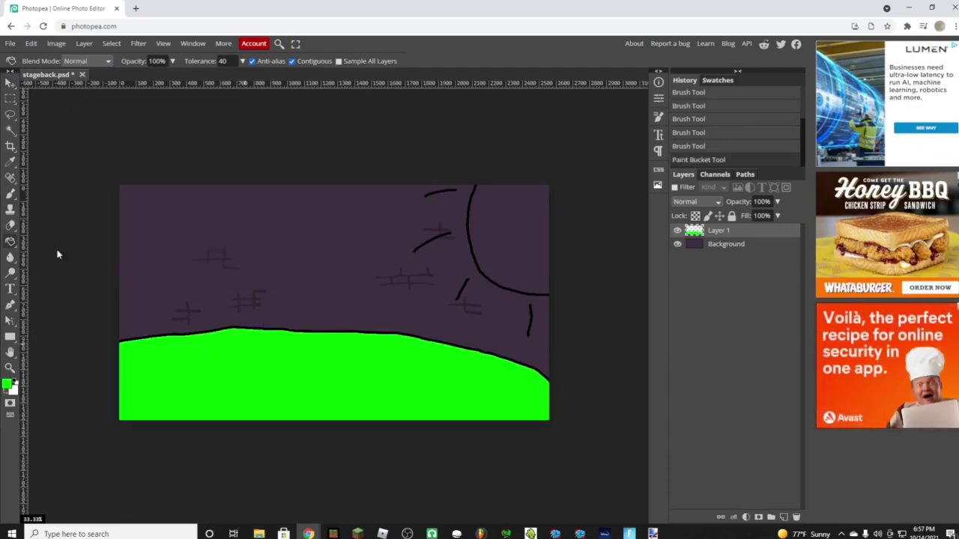
Fill the sun yellow.
click(8, 386)
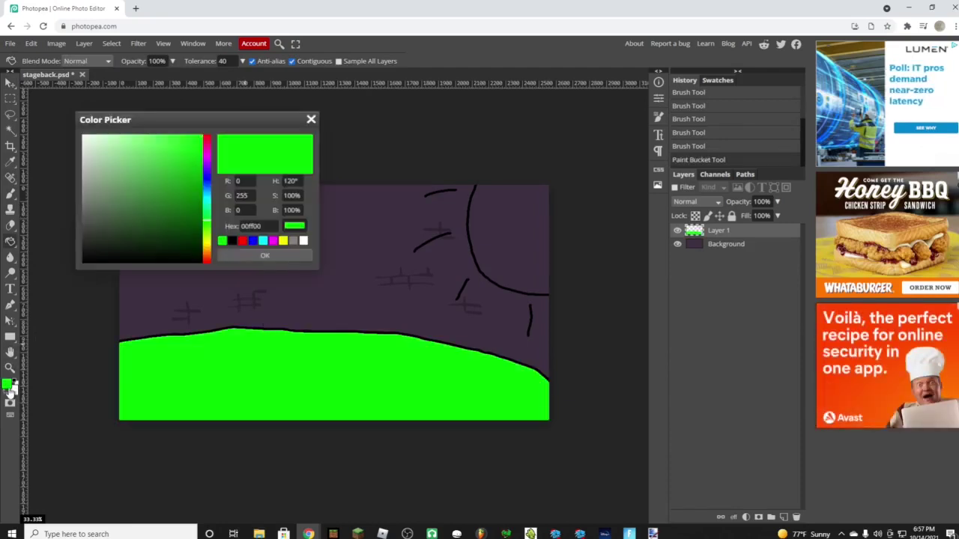
click(206, 241)
click(249, 255)
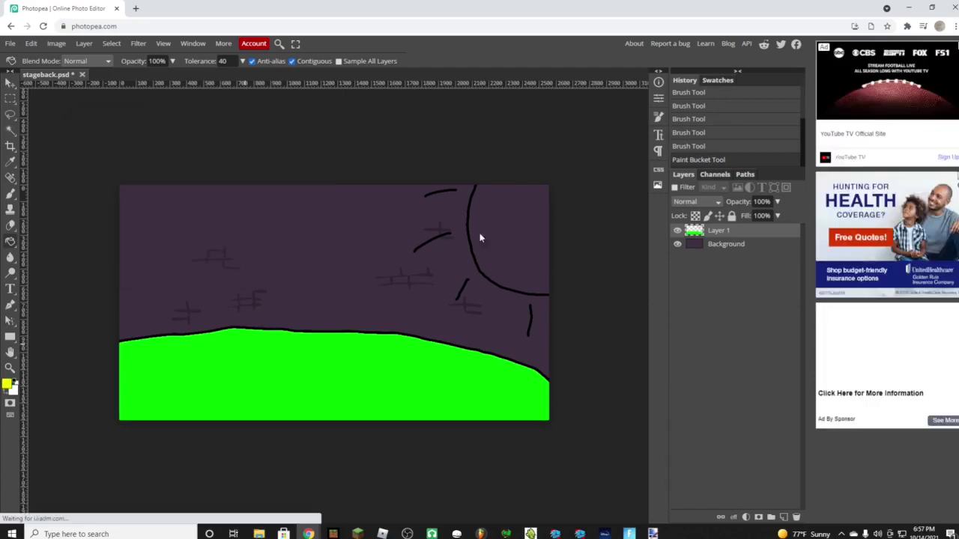
click(497, 233)
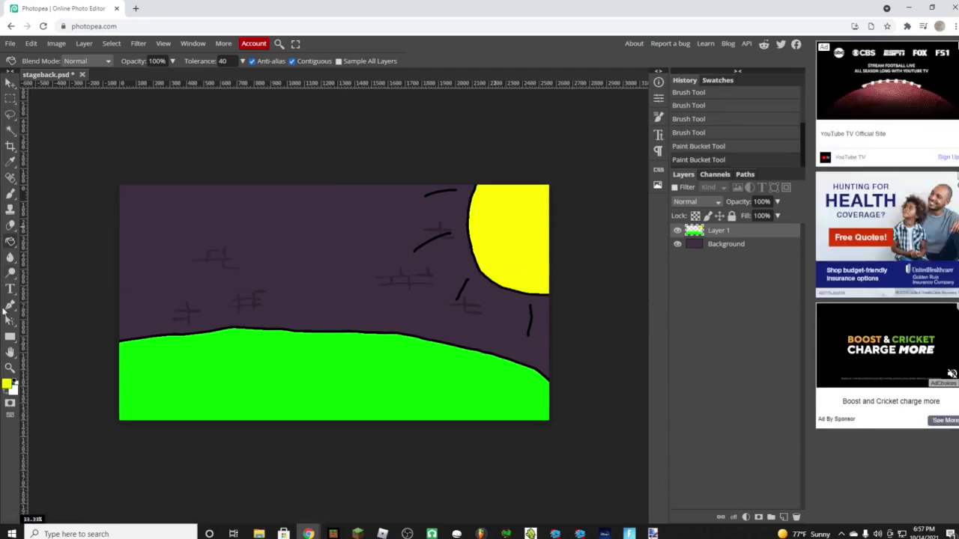
Fill the purple sky light blue and hide the original Background layer.
click(7, 385)
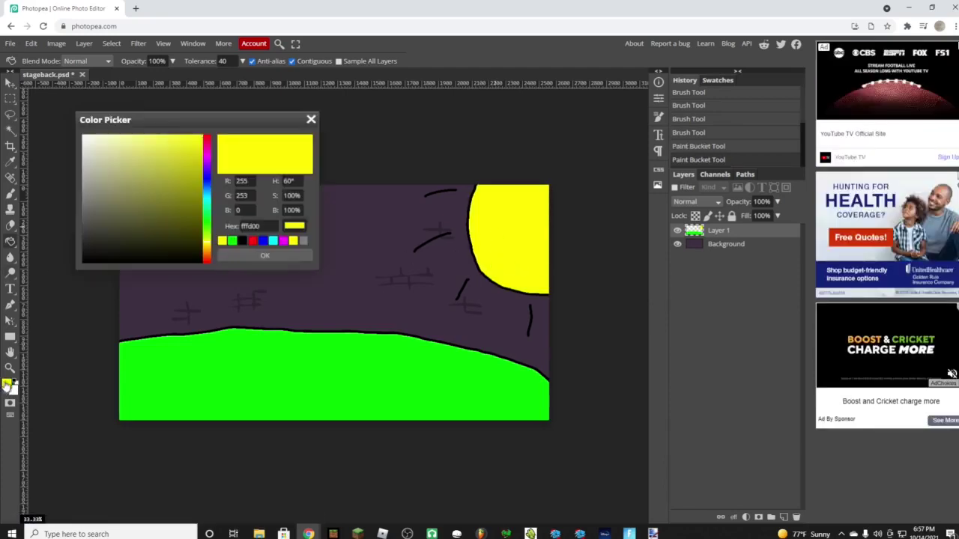
click(206, 195)
click(250, 257)
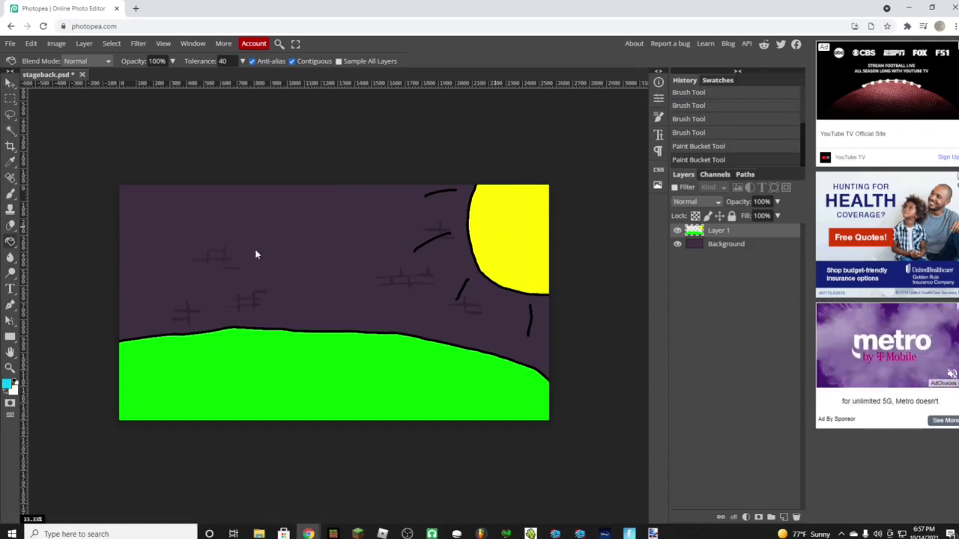
click(314, 266)
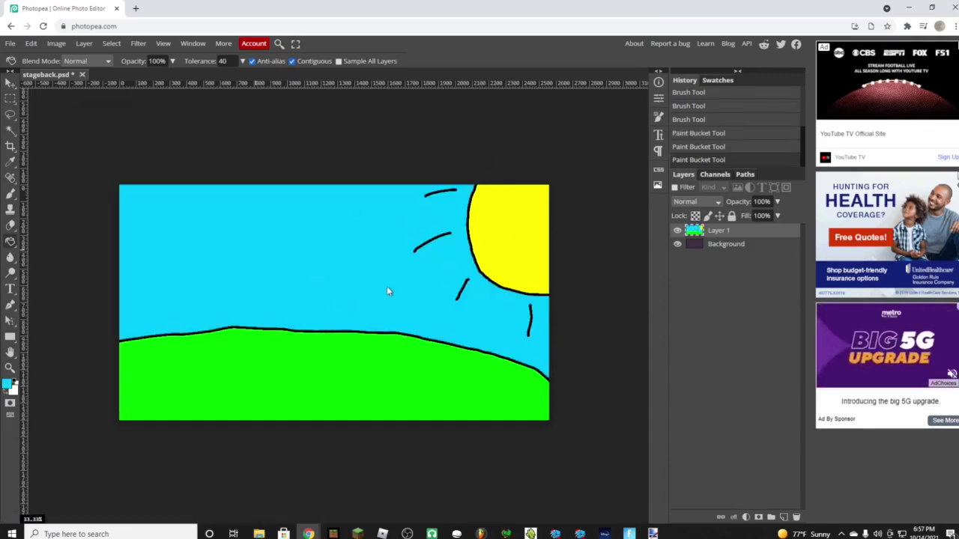
click(677, 245)
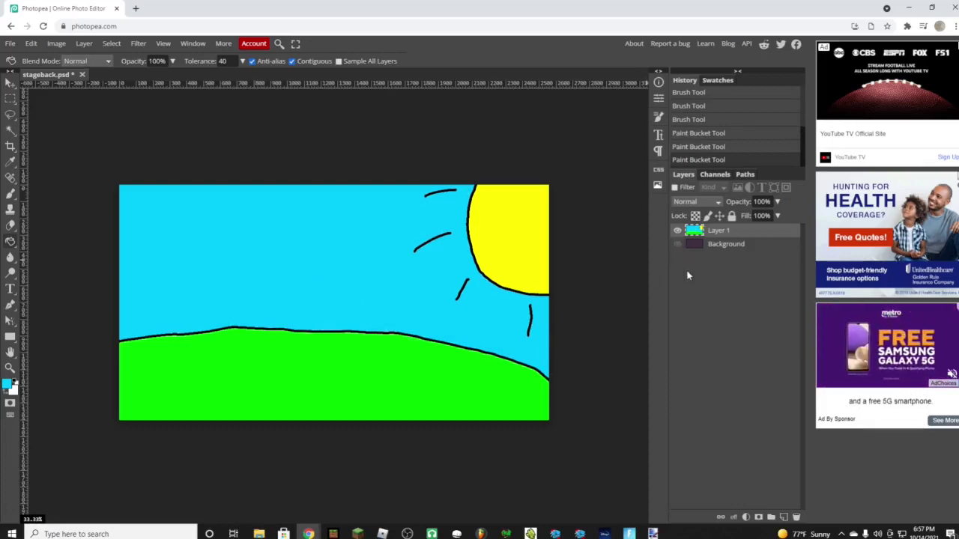
Export the painted scene as a 2560×1400 PNG via File > Export as > PNG.
click(11, 44)
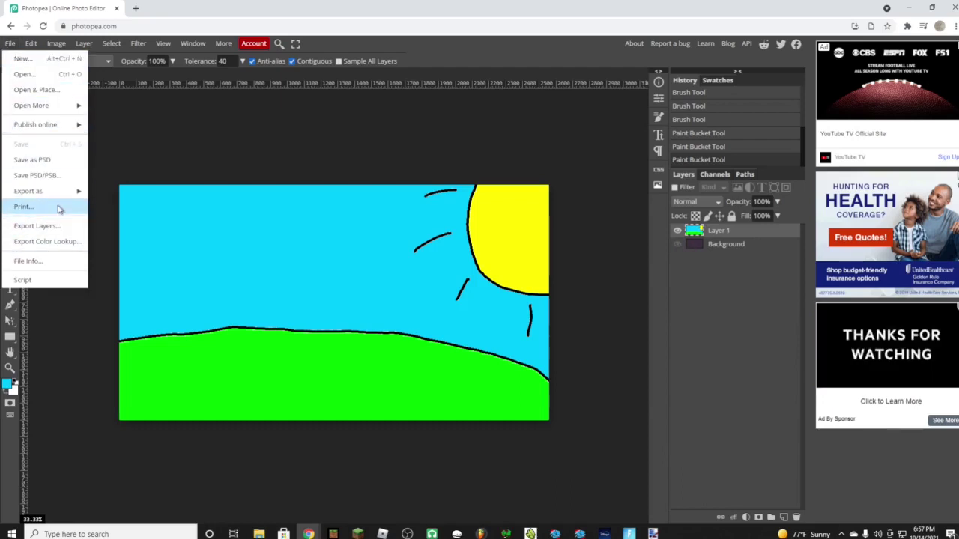
mouse_move(60, 192)
click(111, 189)
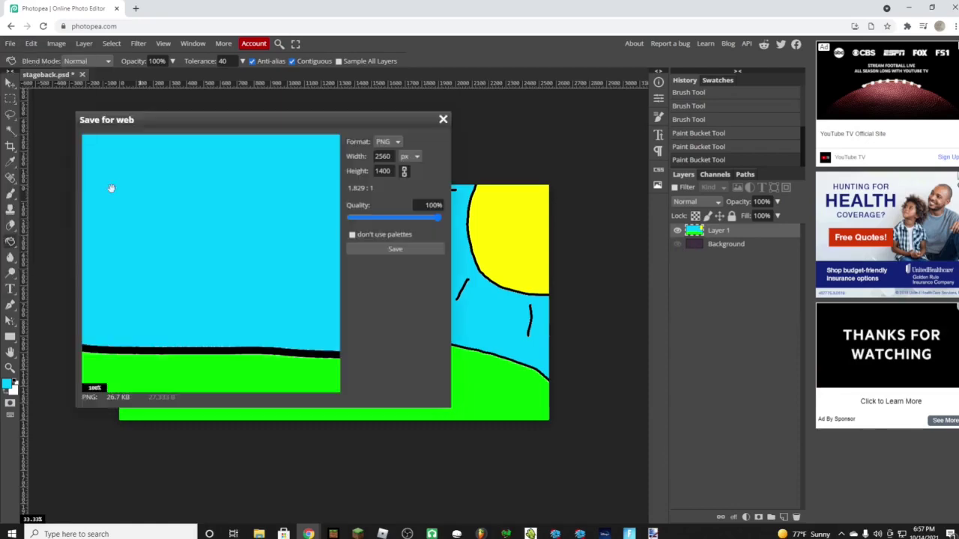
click(412, 250)
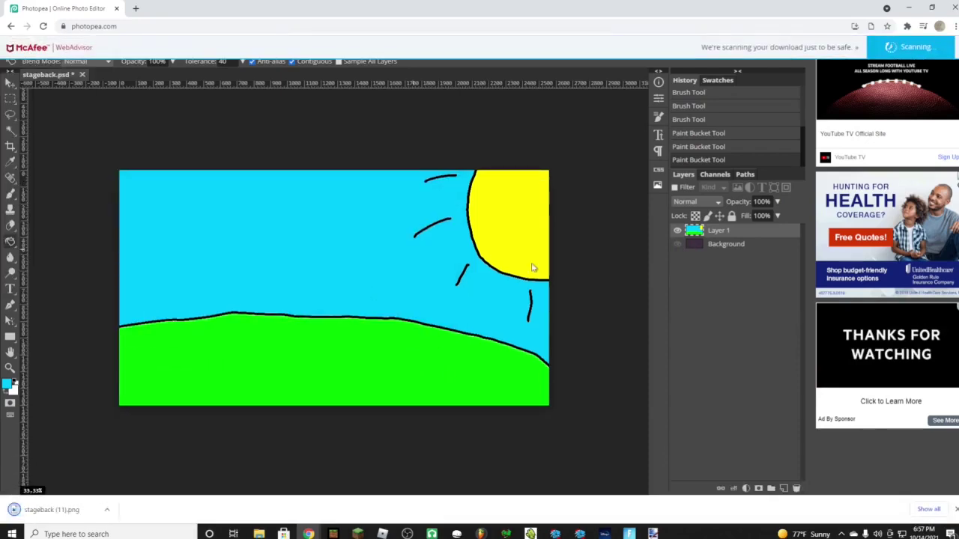
Reposition and widen the arena folder window, then drop stageback (11).png into it.
mouse_move(258, 534)
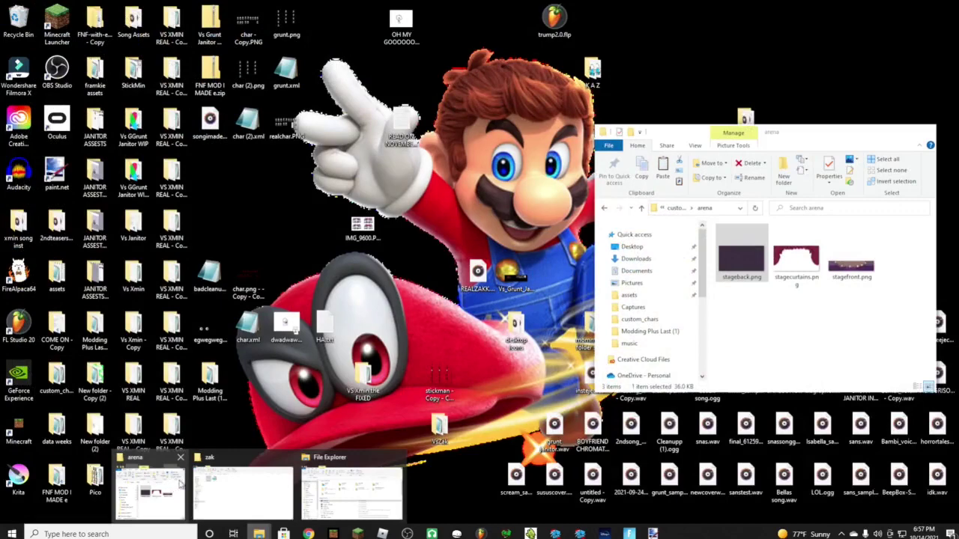
click(180, 483)
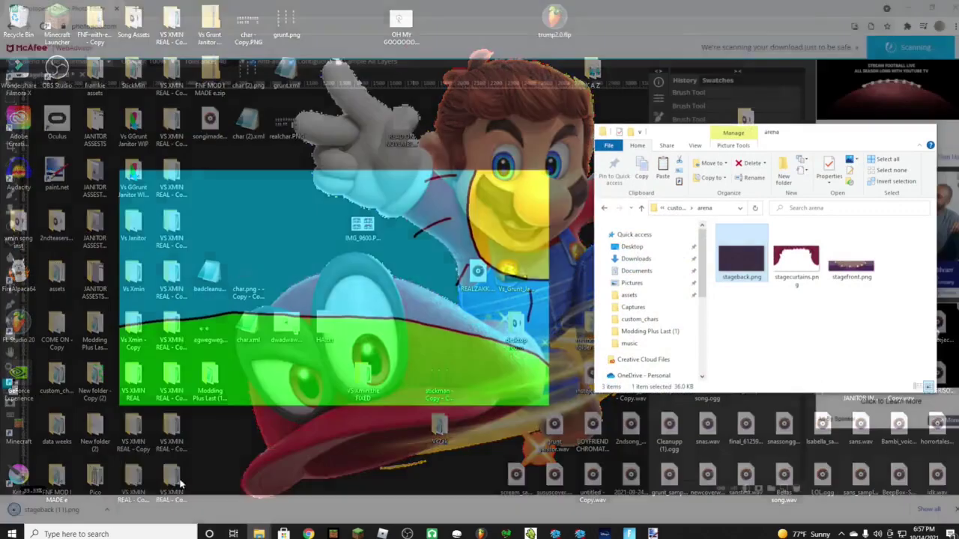
drag(693, 139, 422, 86)
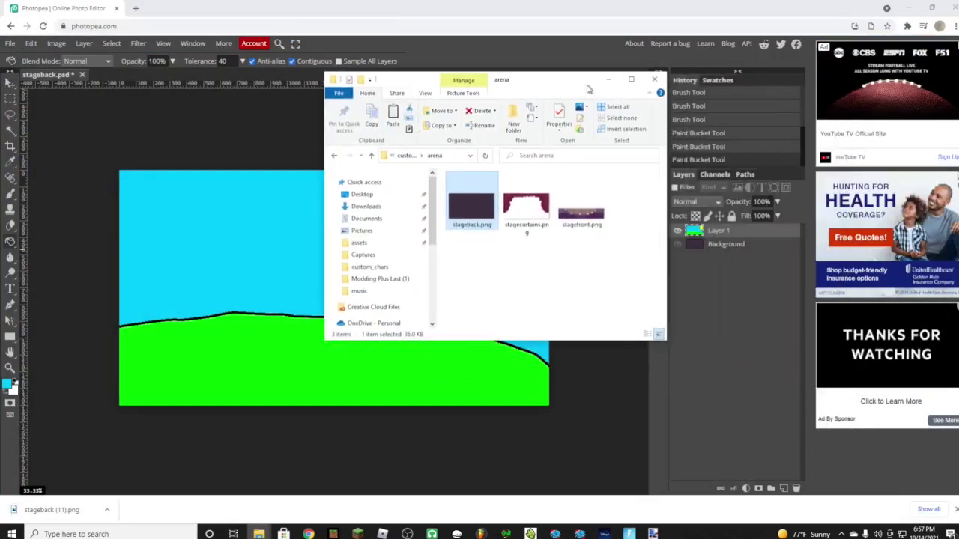
drag(580, 72, 573, 21)
drag(665, 104, 852, 124)
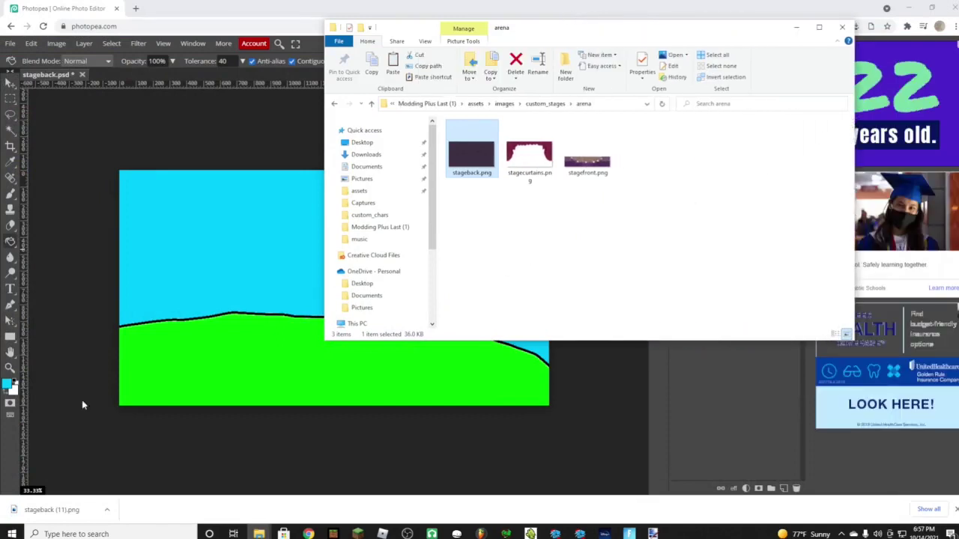
click(52, 512)
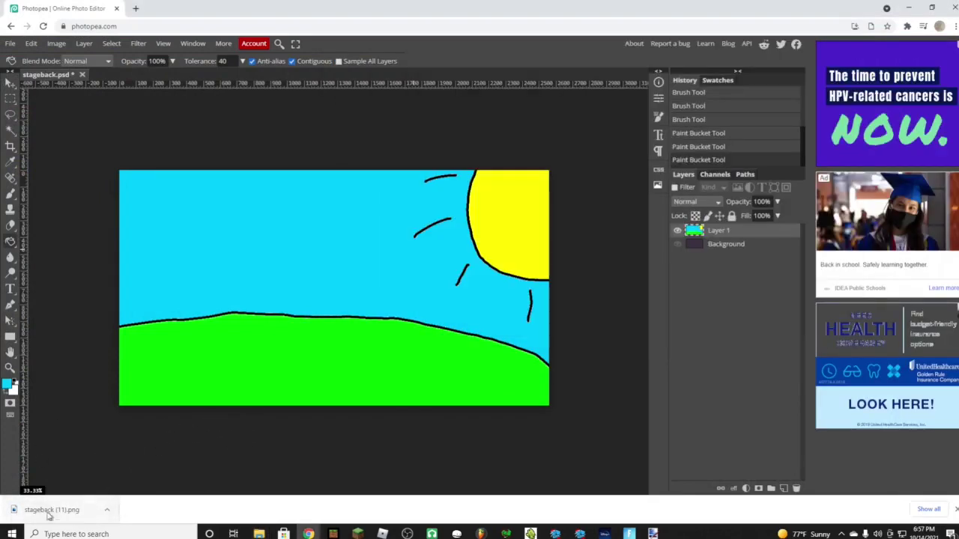
mouse_move(257, 533)
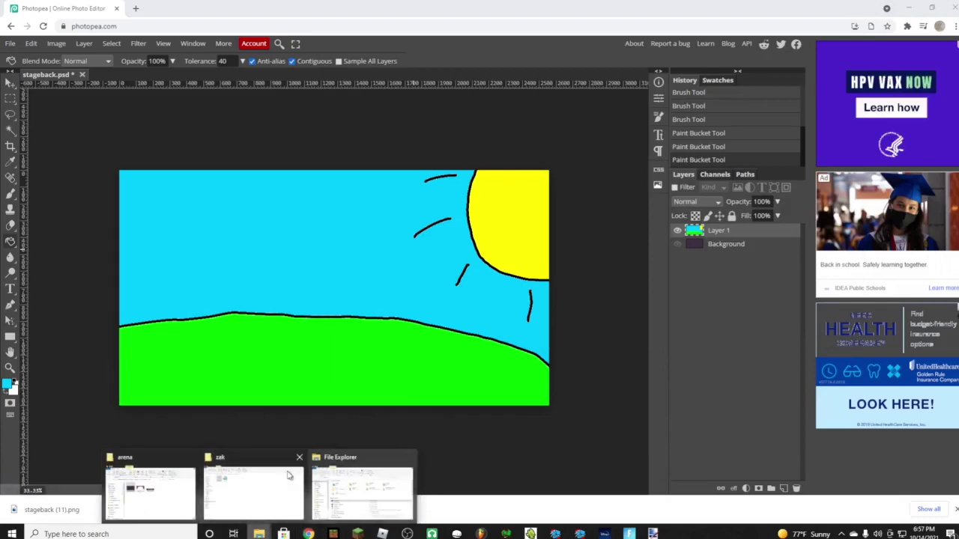
click(154, 488)
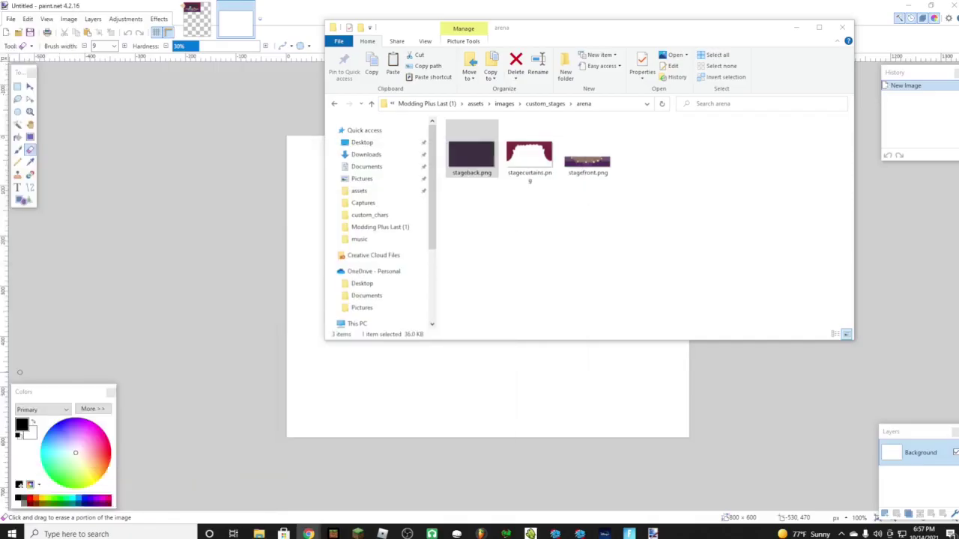
drag(33, 176, 663, 211)
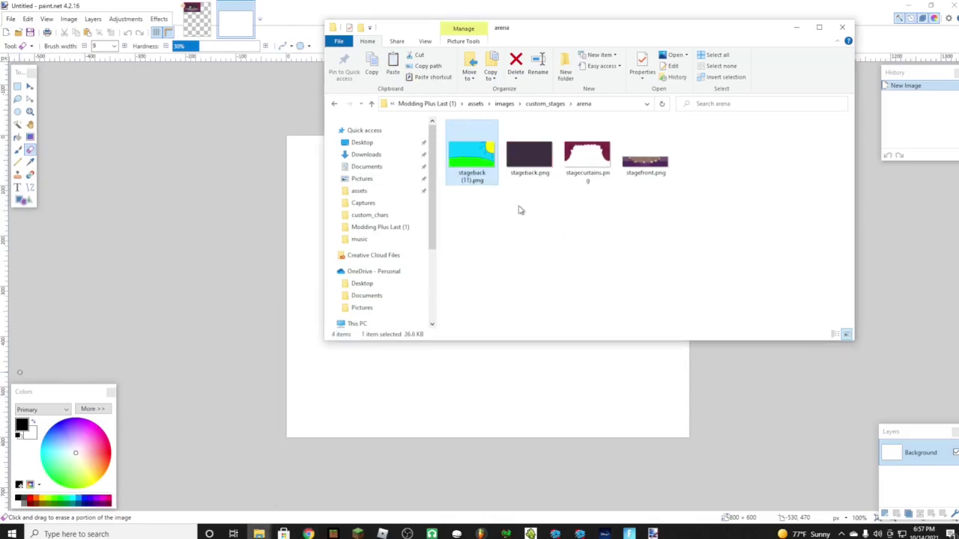
Delete the old stageback.png, rename the new image to stageback.png, and maximize Explorer.
click(536, 164)
key(F2)
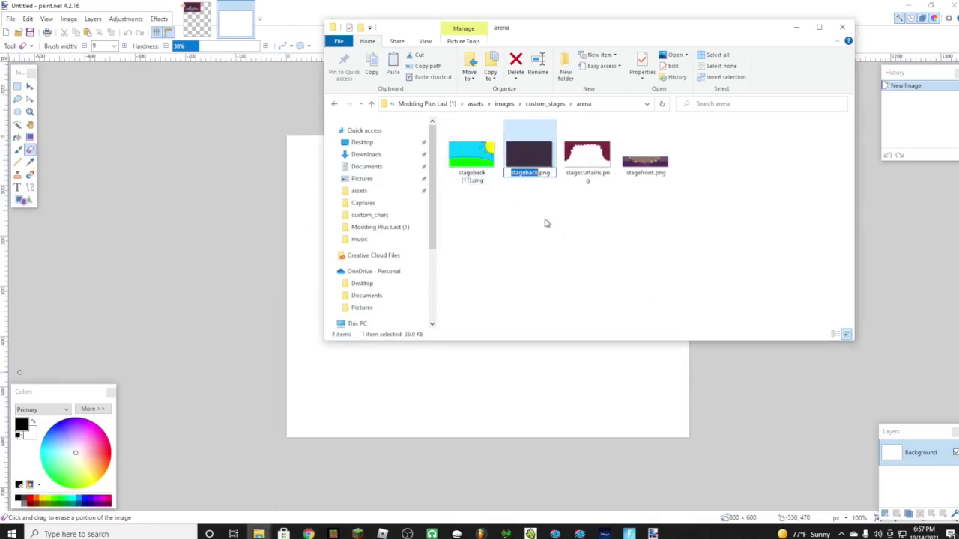
key(Escape)
right_click(530, 146)
click(423, 445)
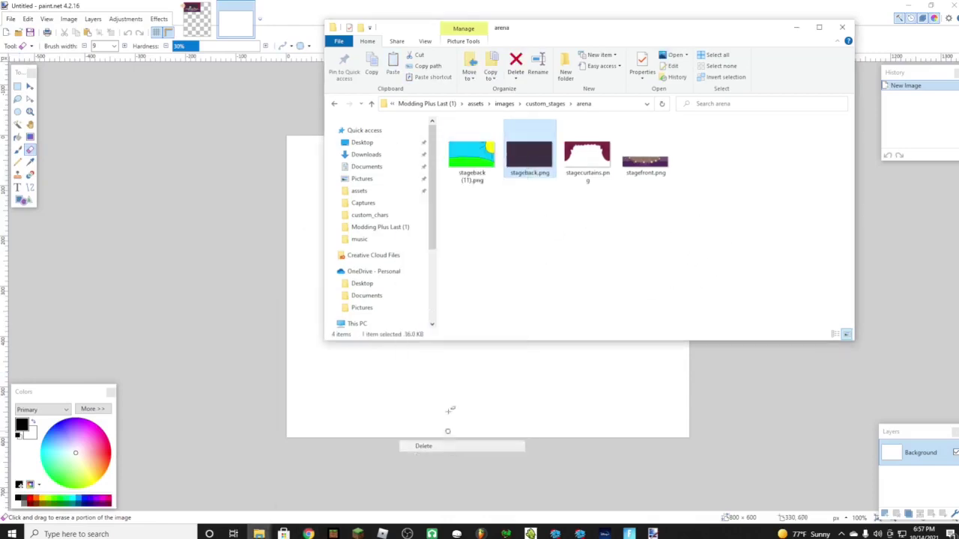
key(F2)
key(Return)
double_click(532, 31)
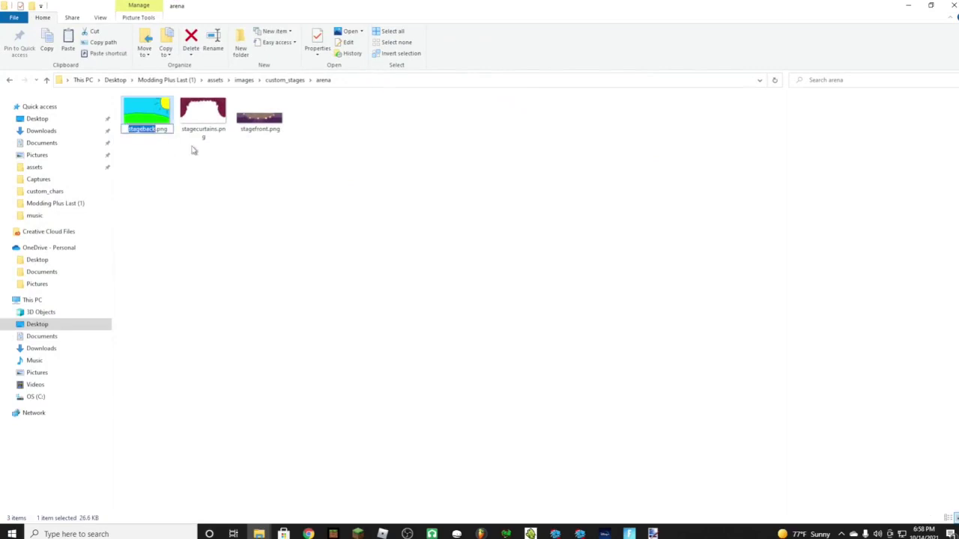
Reopen the arena folder from custom_stages and bring Photopea over it, shifted right.
click(217, 114)
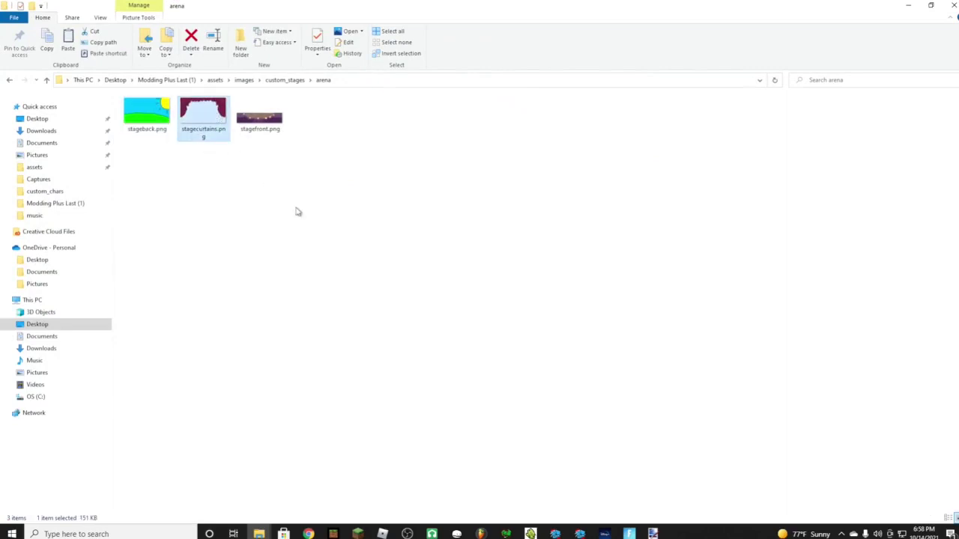
click(11, 81)
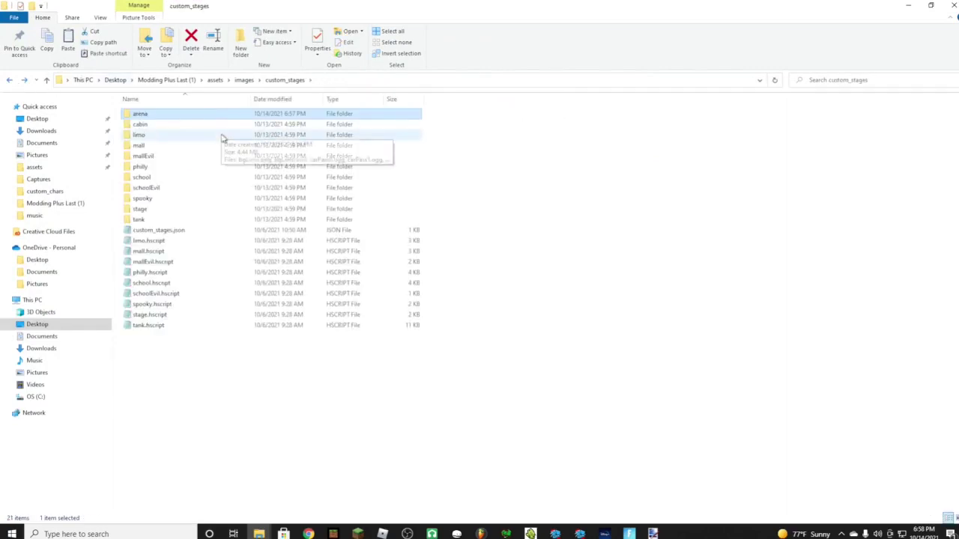
double_click(157, 115)
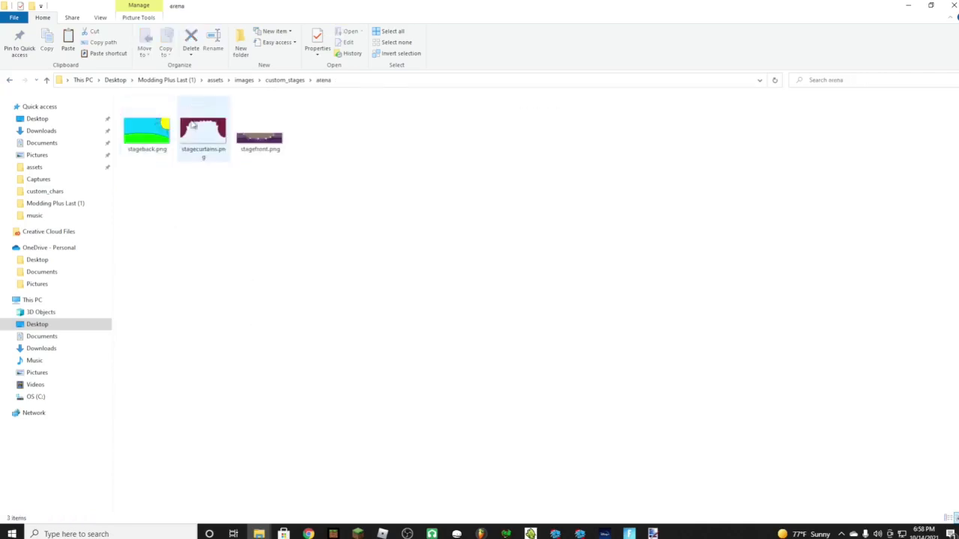
key(alt+Tab)
drag(564, 213, 630, 213)
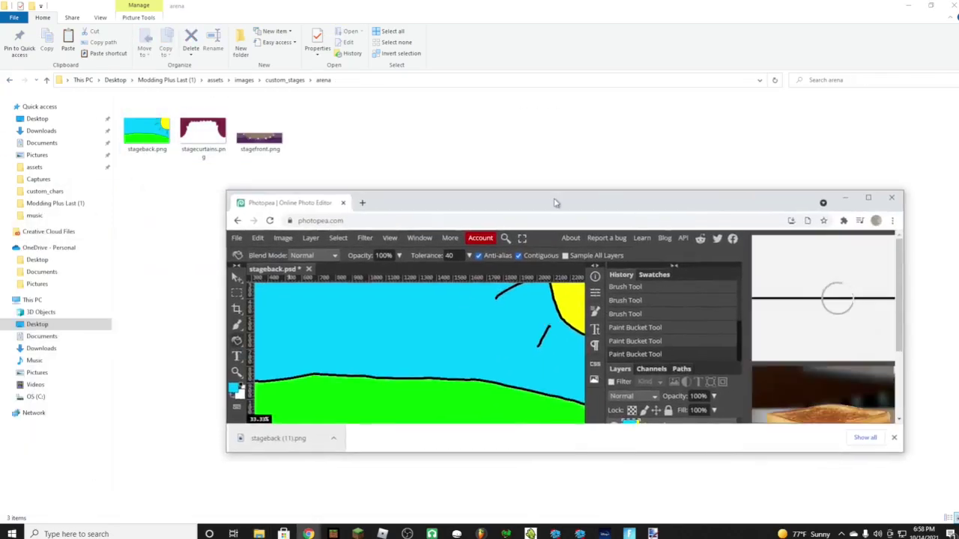
Load Photopea in a new tab and open the arena folder's stagecurtains.png in it.
double_click(630, 213)
click(137, 8)
text(photopea.com)
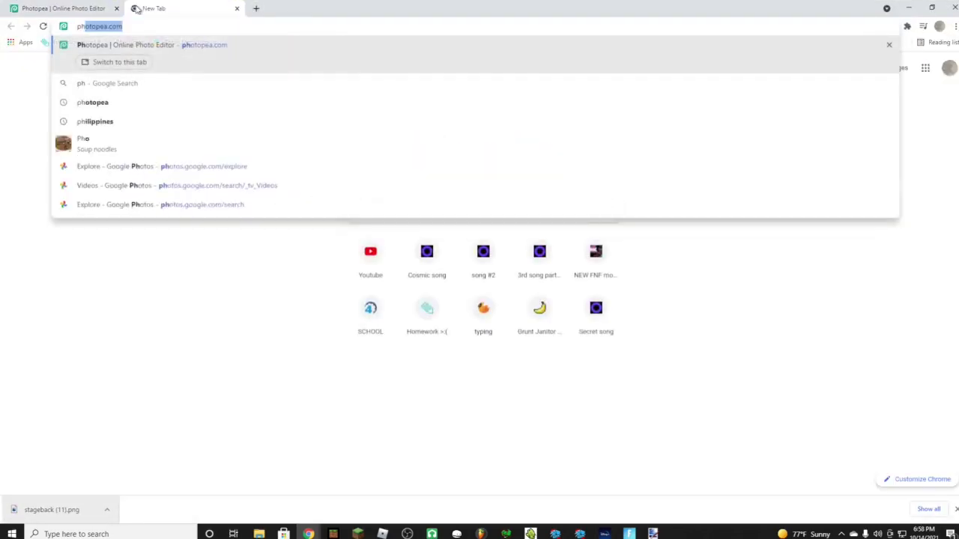
key(Return)
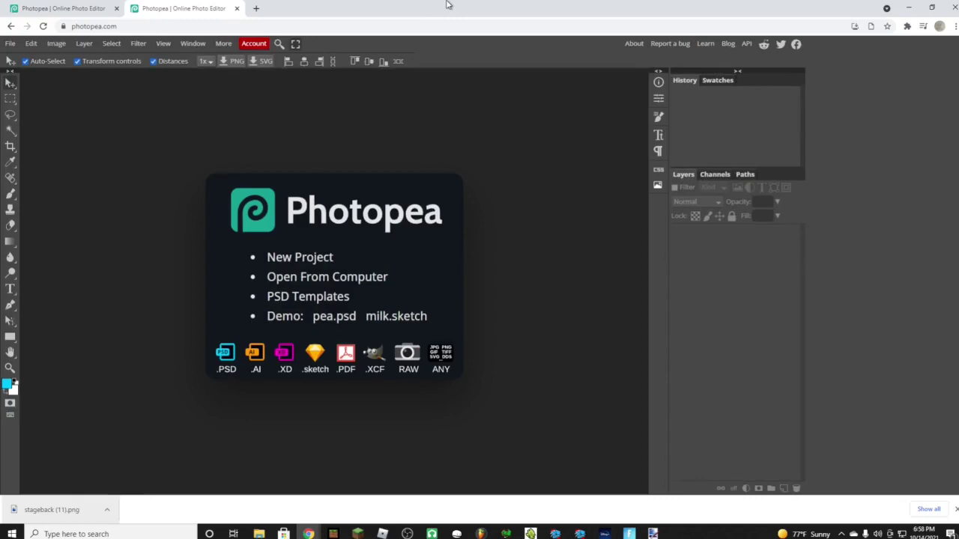
drag(447, 5, 75, 15)
click(308, 533)
drag(202, 135, 354, 301)
Add an empty layer, hide the curtains Background, and export the transparent image as PNG.
drag(734, 214, 763, 2)
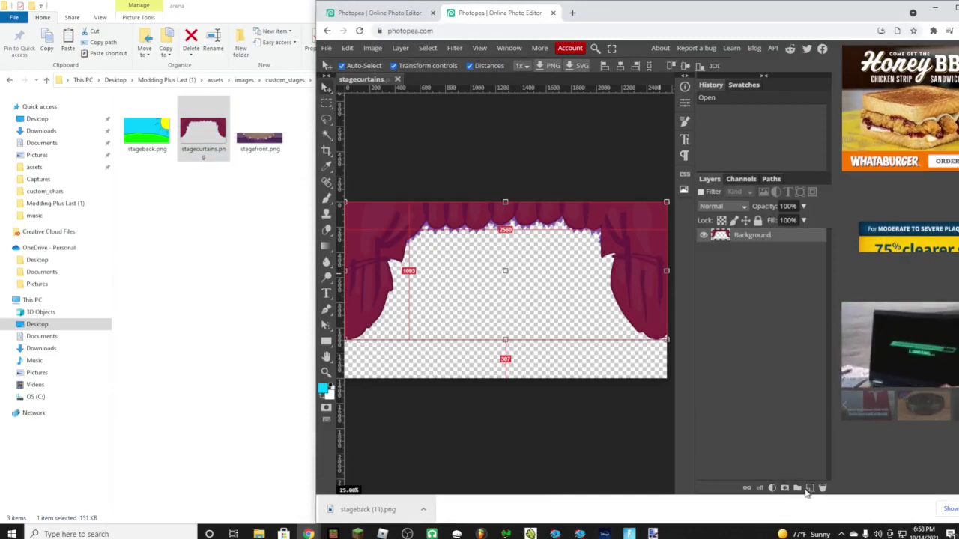
click(809, 488)
click(703, 248)
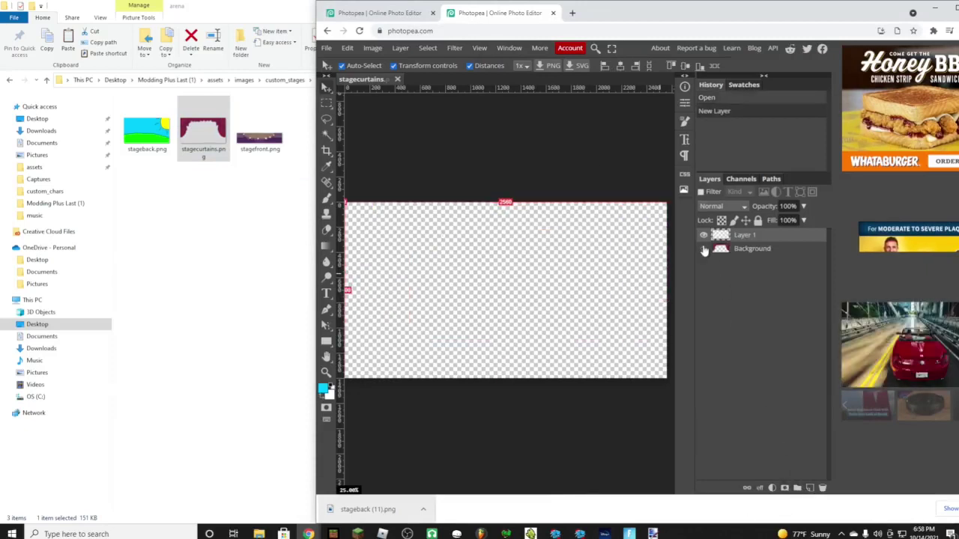
click(325, 47)
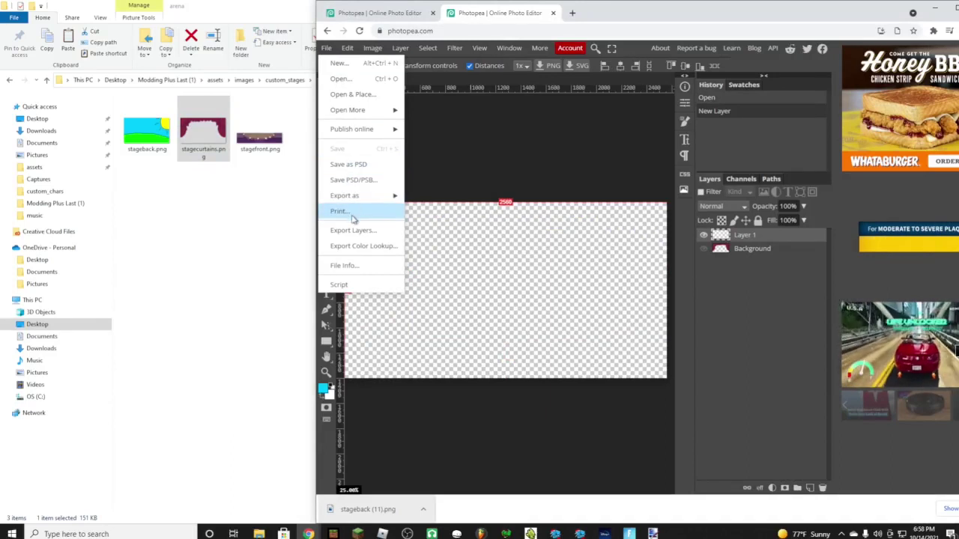
mouse_move(351, 196)
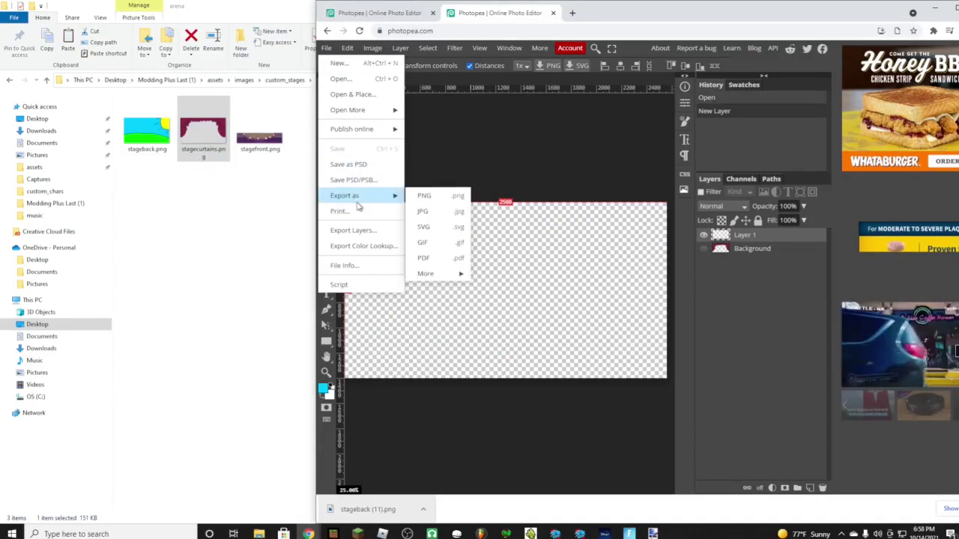
click(424, 198)
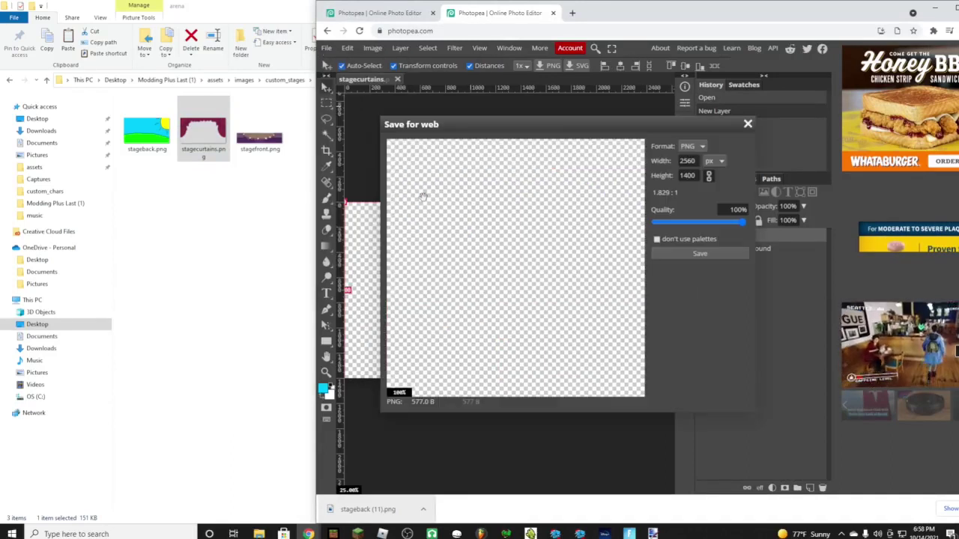
click(698, 254)
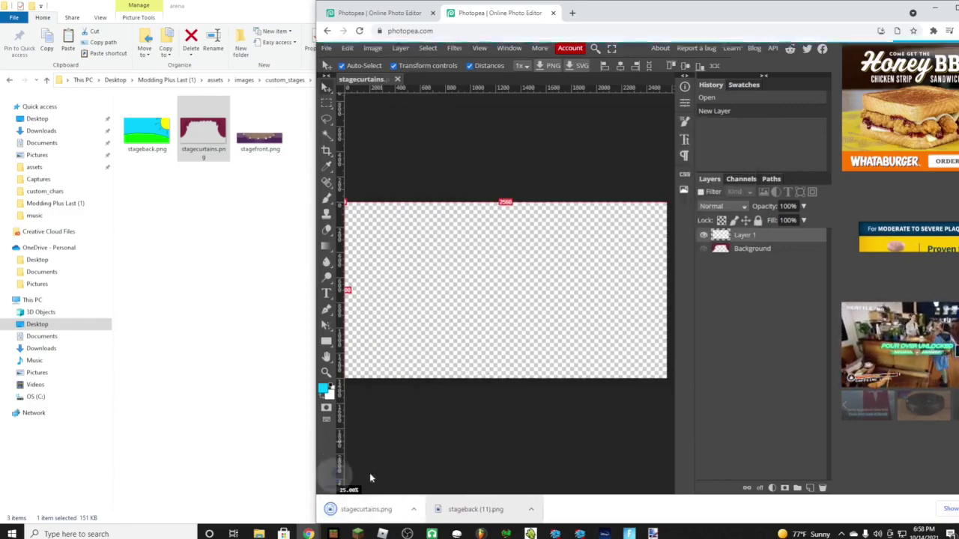
Drop the downloaded stagecurtains.png into arena, replacing the original curtains file.
drag(352, 509, 212, 259)
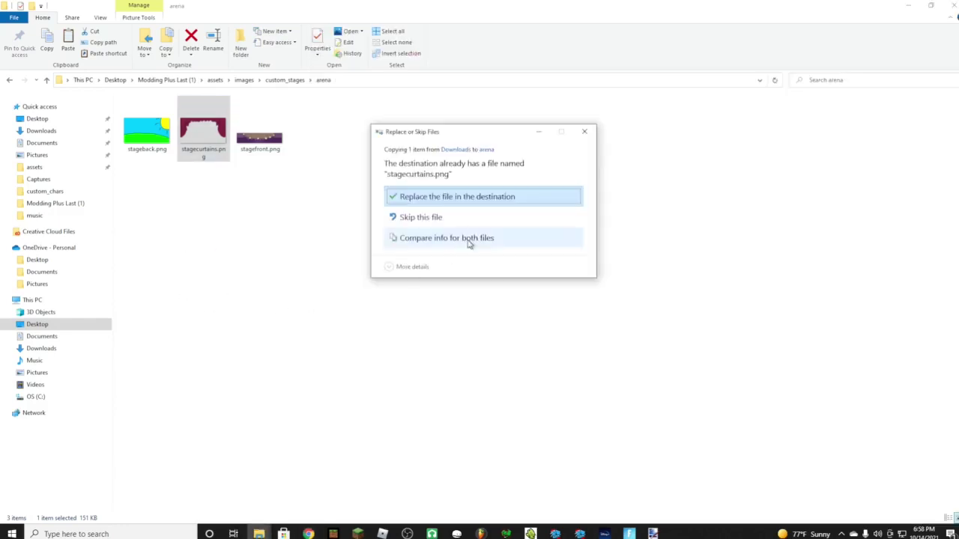
click(462, 201)
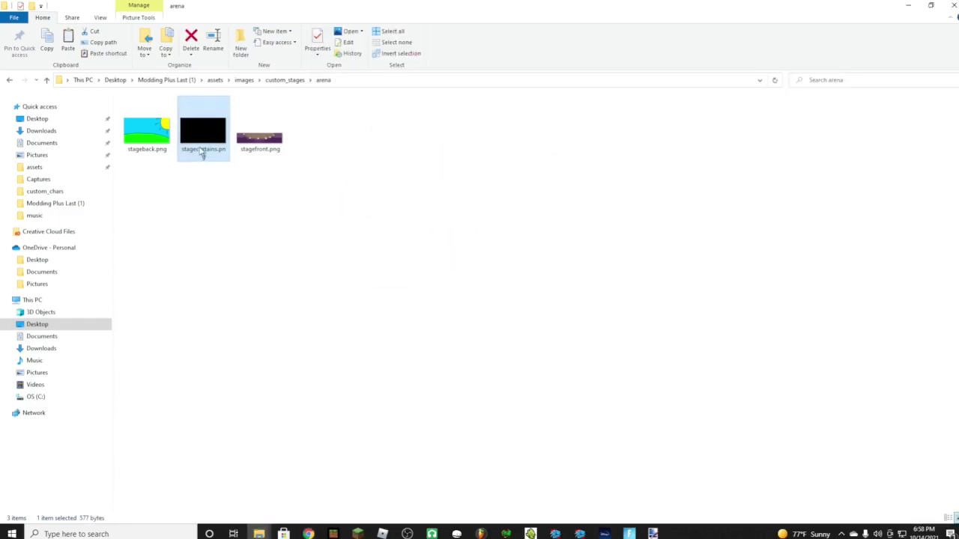
click(305, 209)
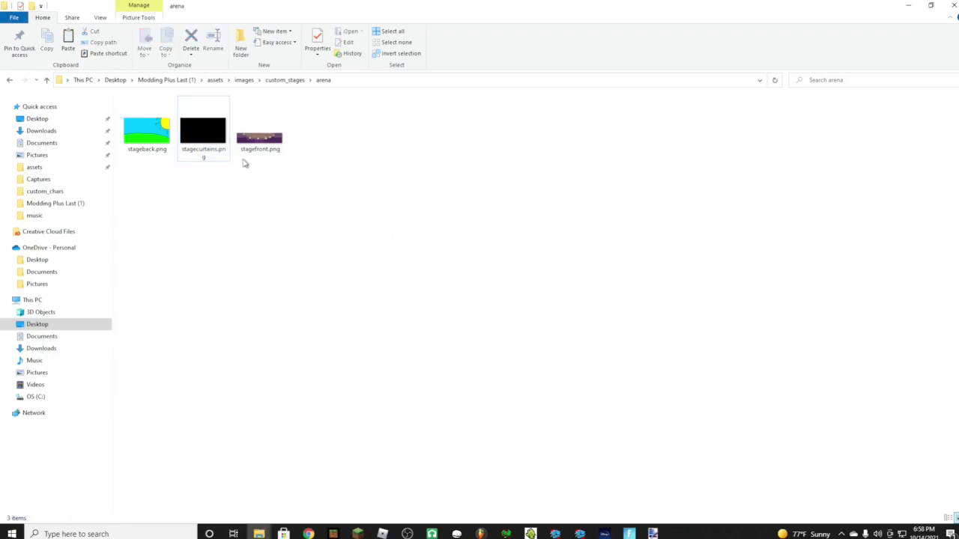
Close Microsoft Store and show Photopea's stageback.psd tab beside the arena folder.
click(286, 534)
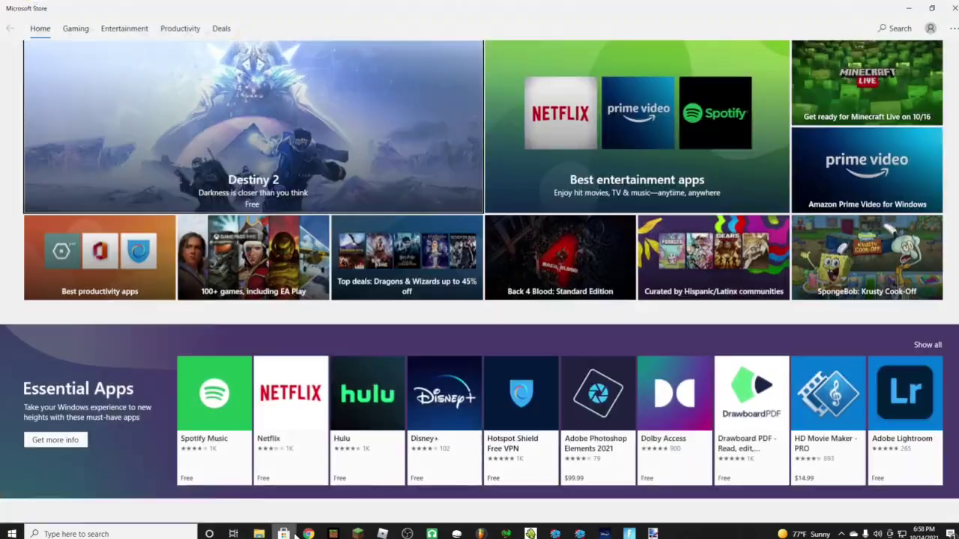
right_click(285, 533)
click(259, 511)
mouse_move(309, 533)
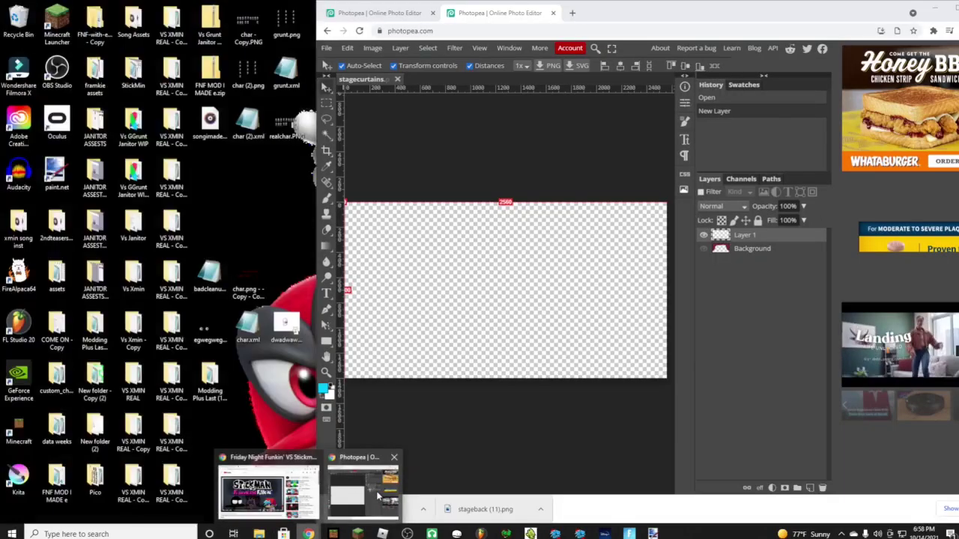
click(378, 496)
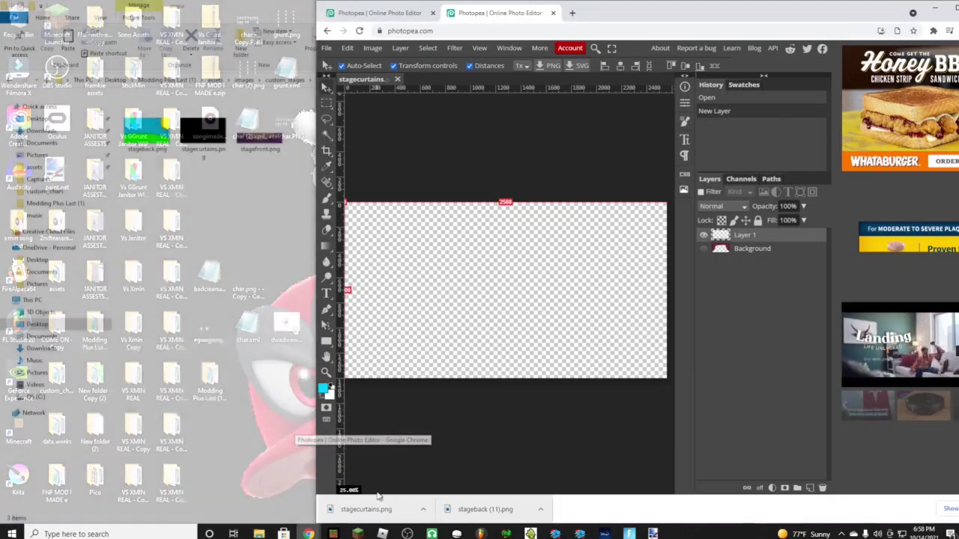
click(415, 15)
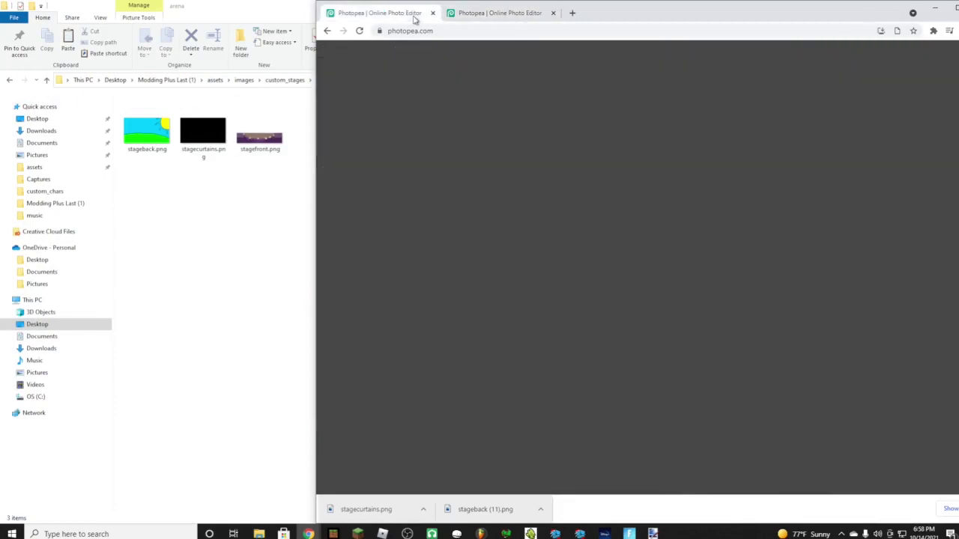
double_click(842, 16)
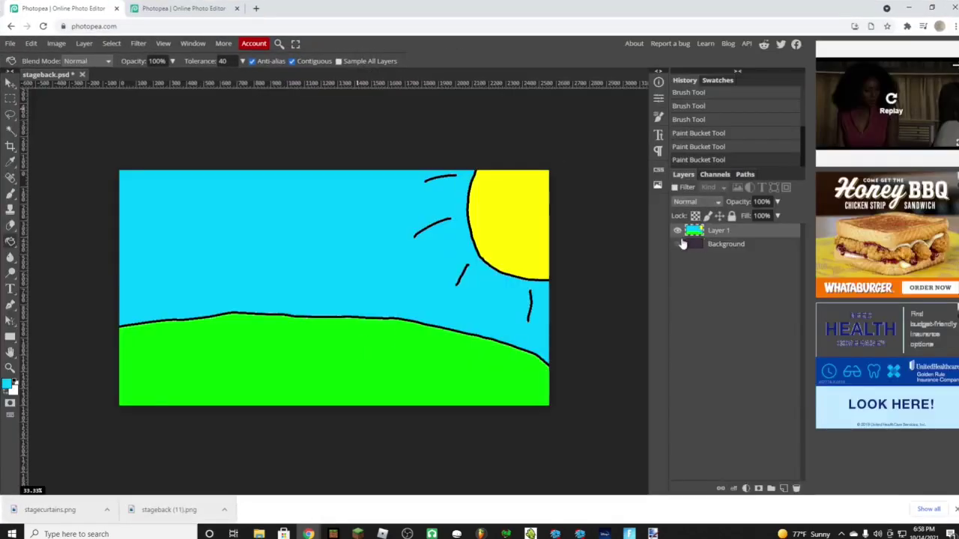
drag(479, 17, 657, 105)
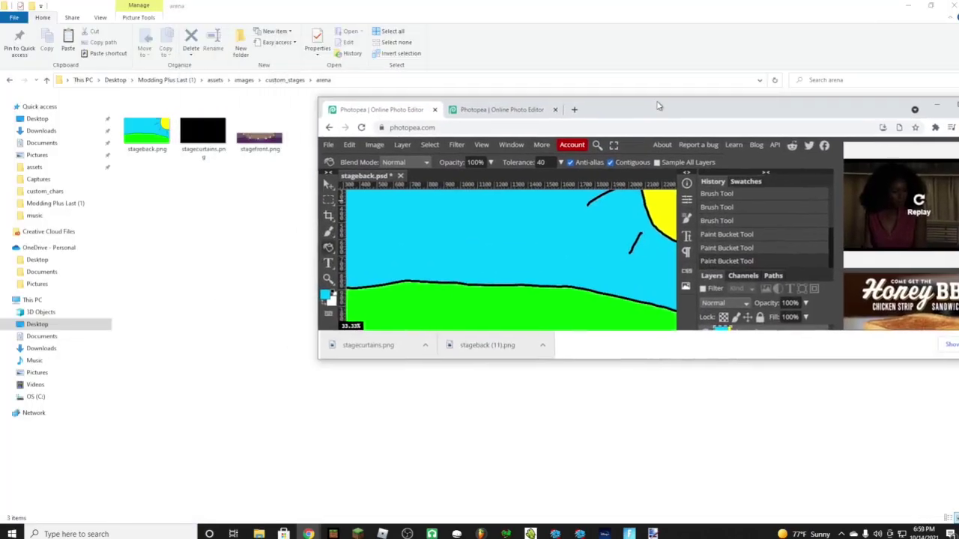
Open stagefront.png in Photopea and enlarge the editor window to full height.
click(574, 109)
text(phtopea.com)
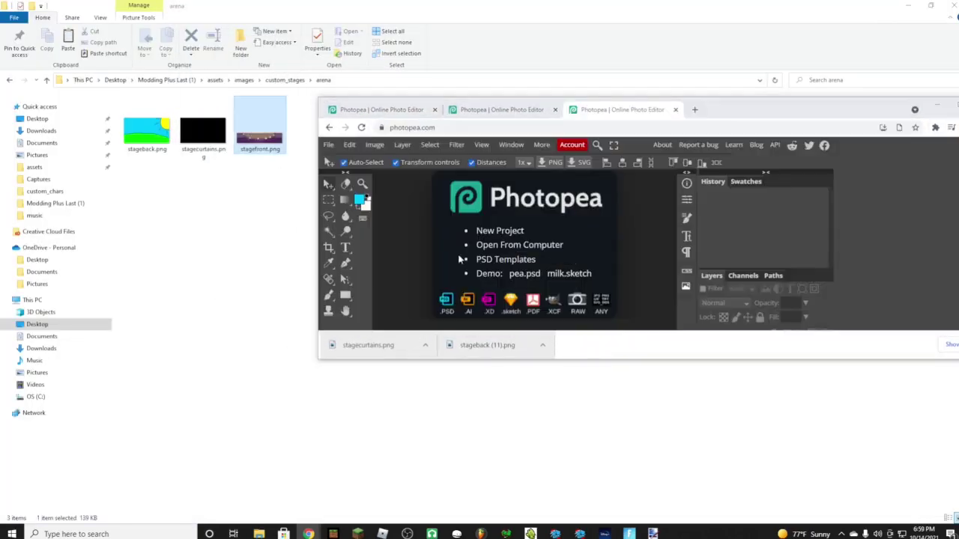
drag(259, 137, 545, 272)
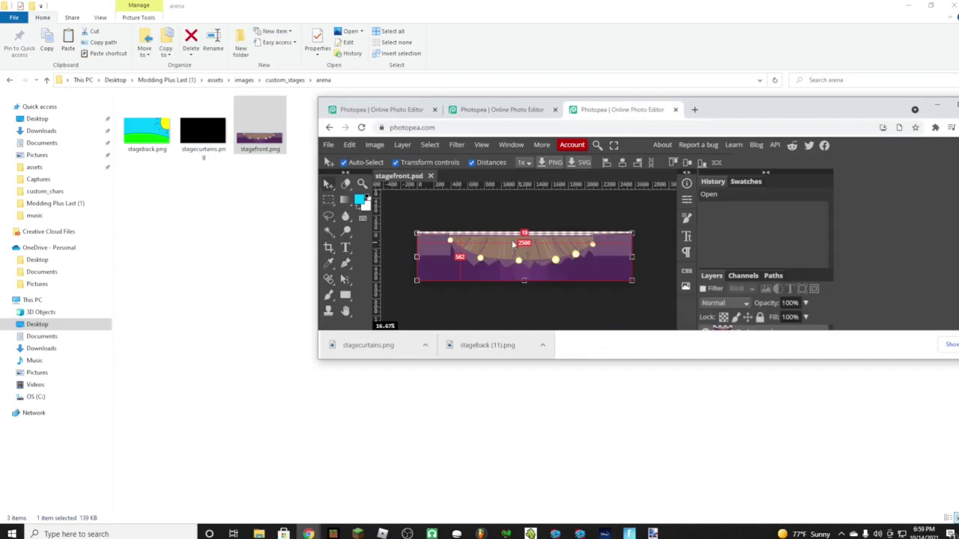
click(146, 134)
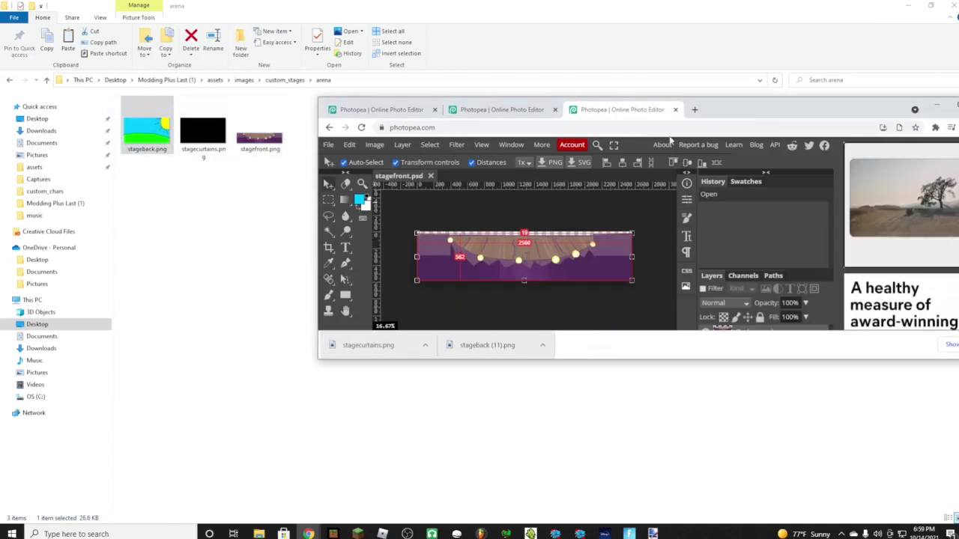
drag(818, 98, 818, 1)
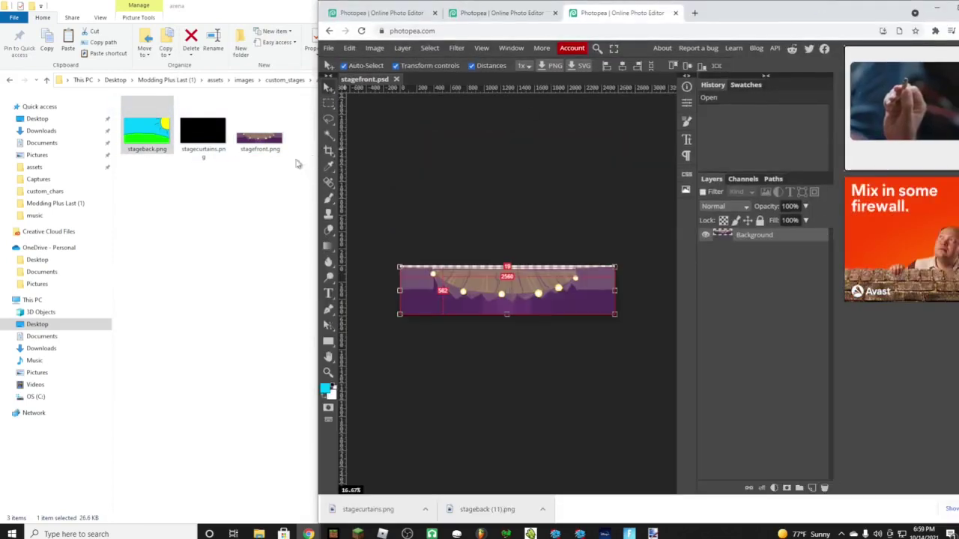
Place stageback.png into stagefront and free-transform it larger and upward to cover the canvas.
drag(133, 112, 488, 272)
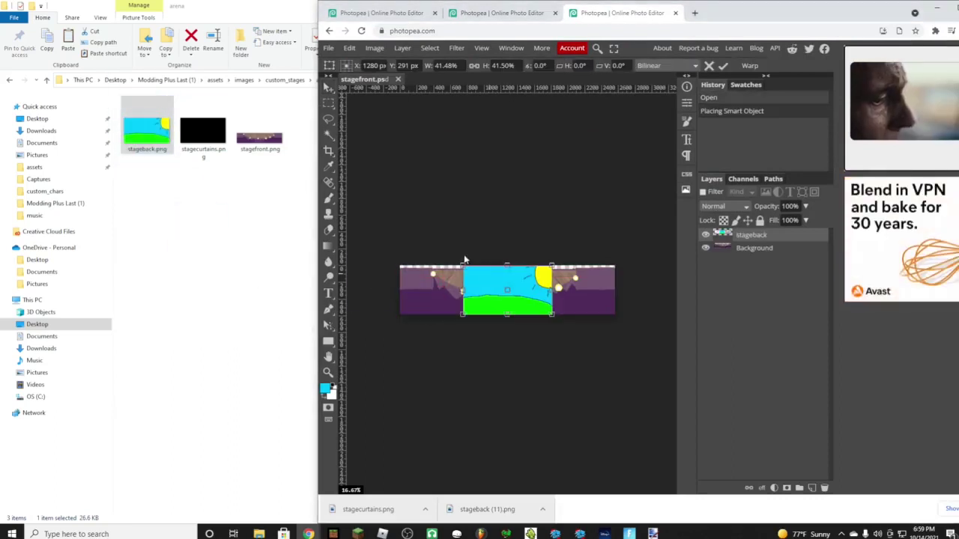
drag(461, 266, 368, 167)
drag(552, 245, 661, 245)
drag(527, 172, 527, 109)
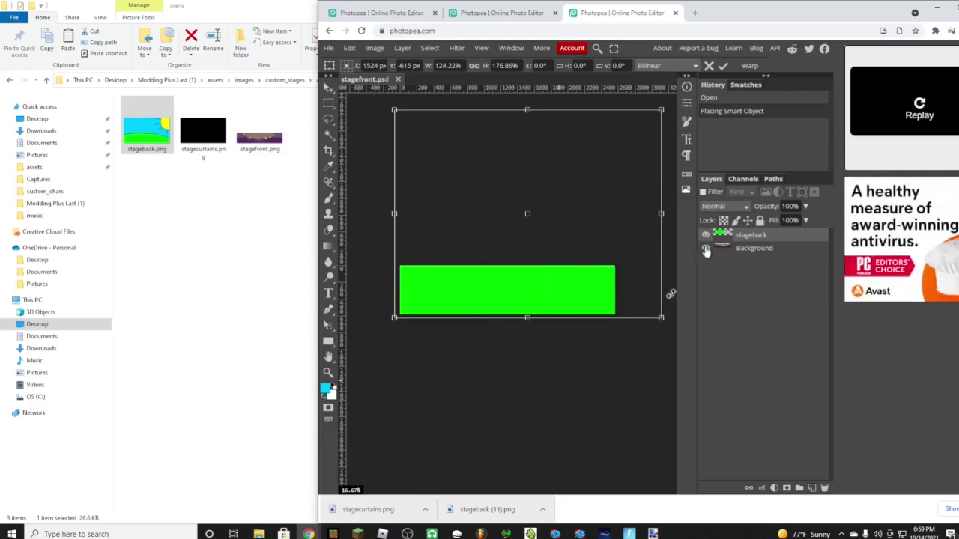
key(Return)
Hide the Background layer and export the all-green front as a PNG download.
click(705, 248)
click(330, 48)
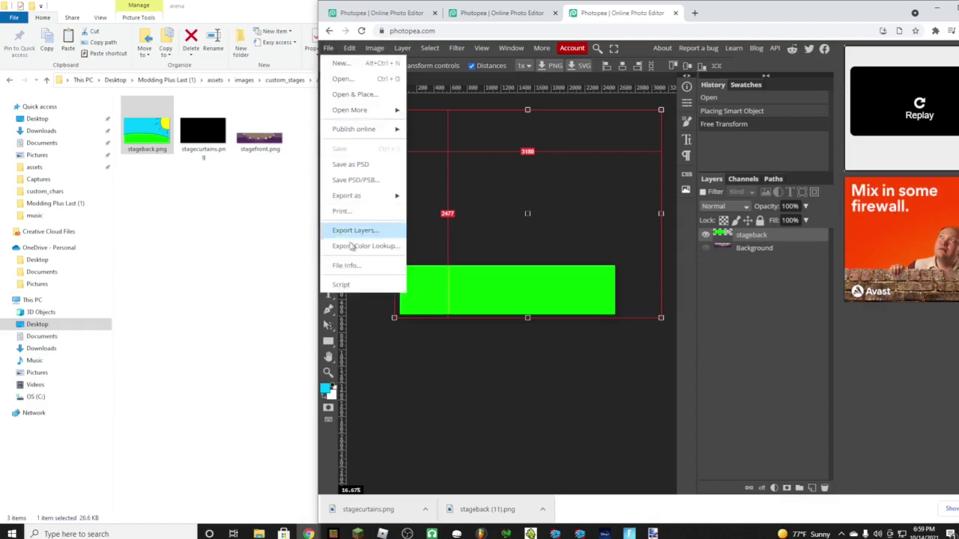
mouse_move(360, 195)
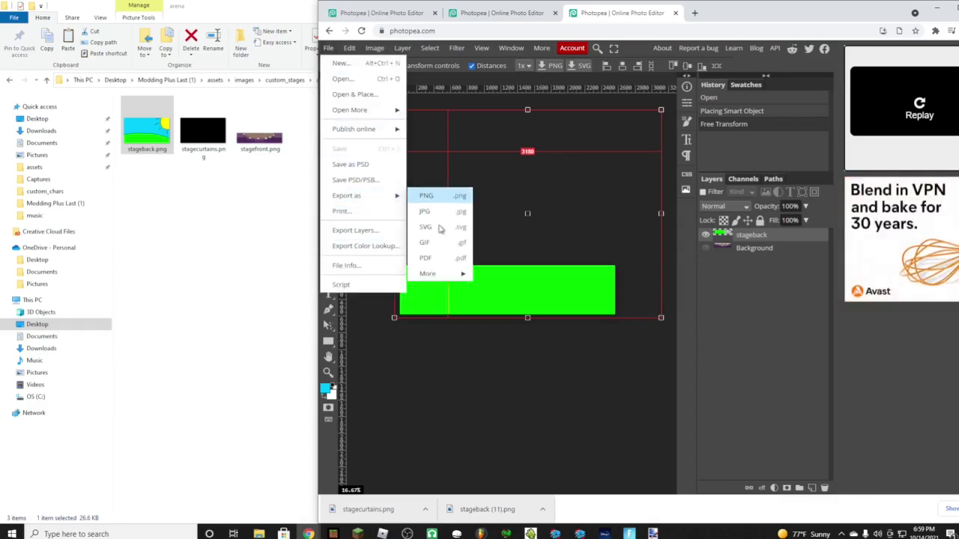
click(426, 195)
click(689, 255)
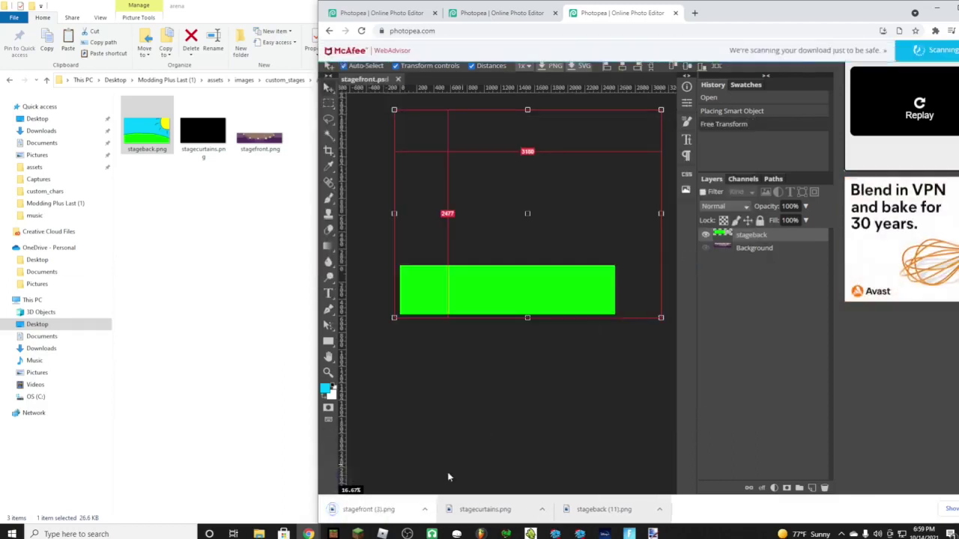
Put the downloaded PNG in the arena folder, delete the old stagefront.png, and return to custom_stages.
drag(355, 490, 261, 268)
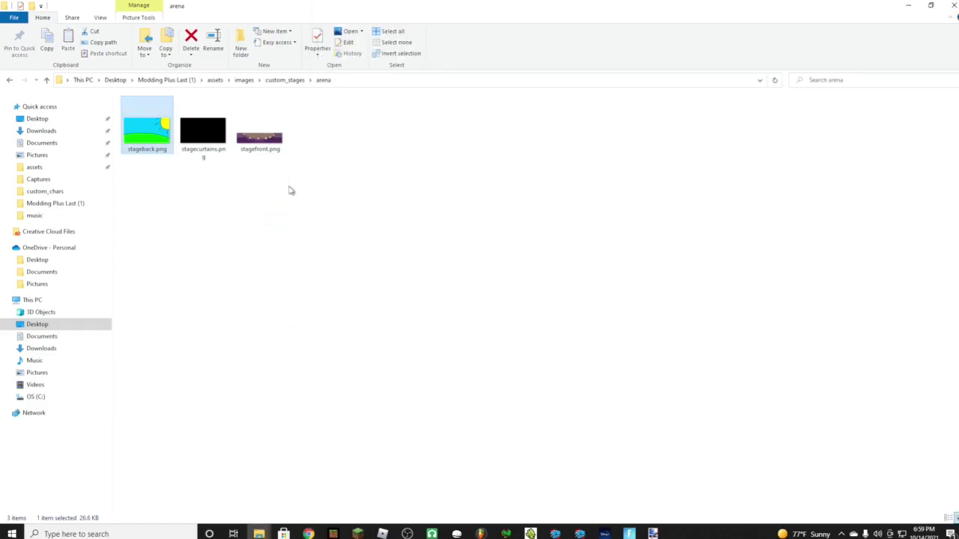
click(318, 139)
key(F2)
click(332, 160)
right_click(323, 146)
click(257, 448)
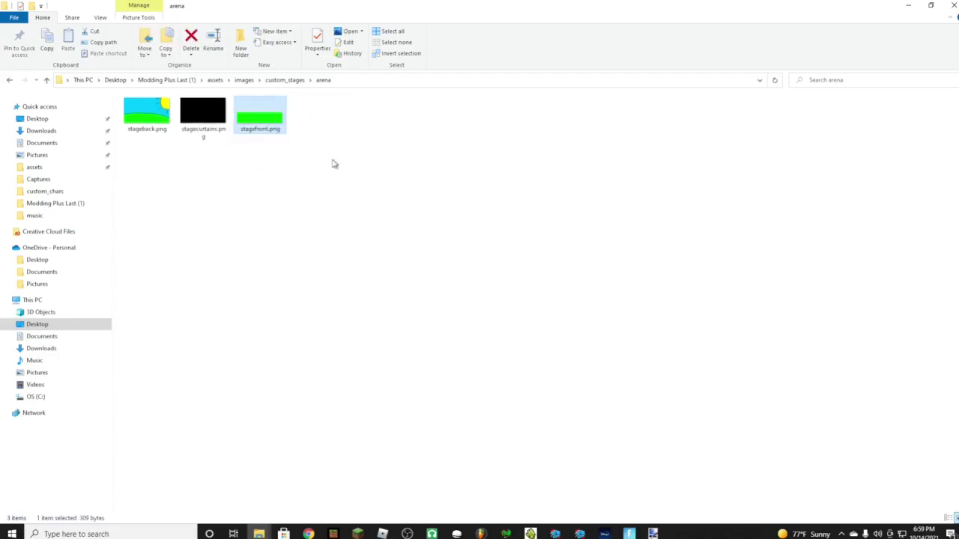
click(6, 77)
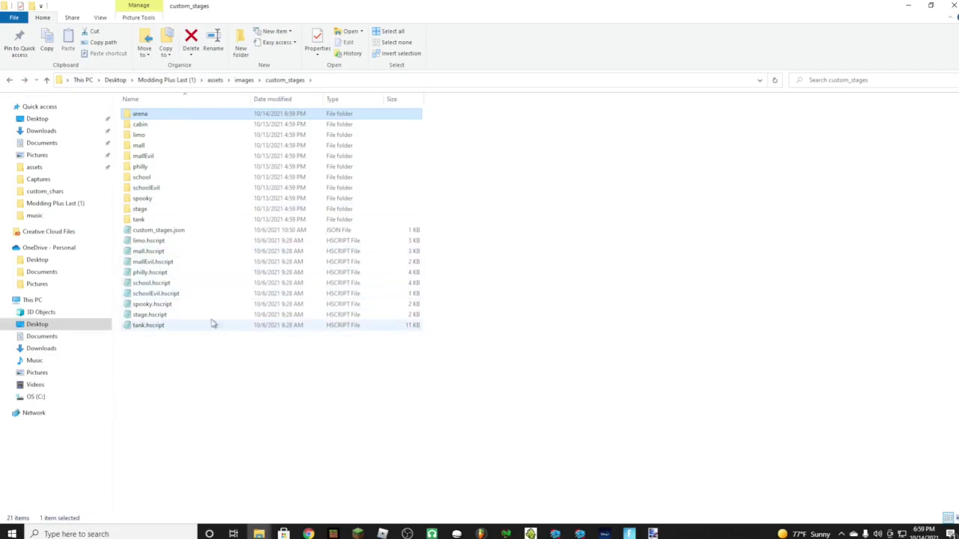
Add an "arena": "stage" entry after the cabin line in custom_stages.json, then close Notepad.
click(165, 235)
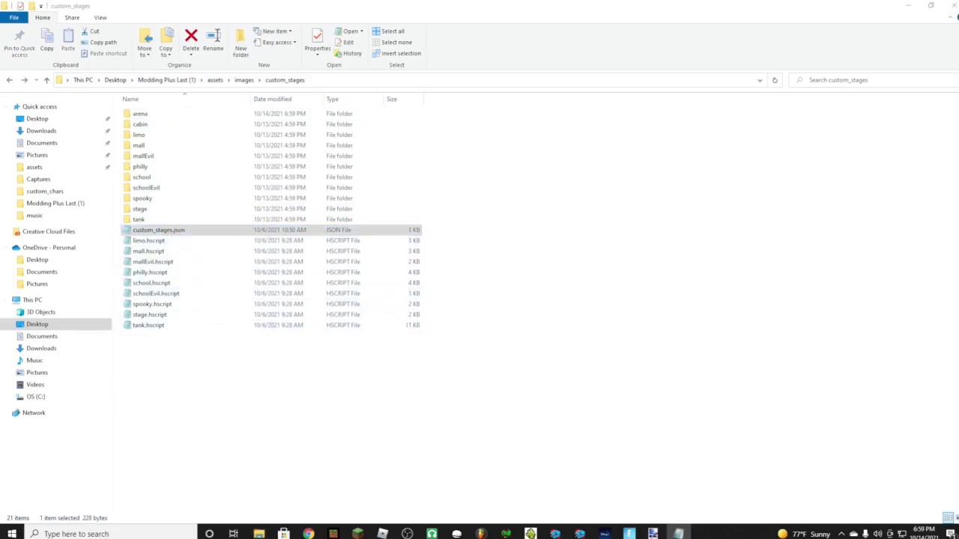
key(Return)
drag(479, 323, 611, 3)
ctrl+scroll(497, 163, up, 17)
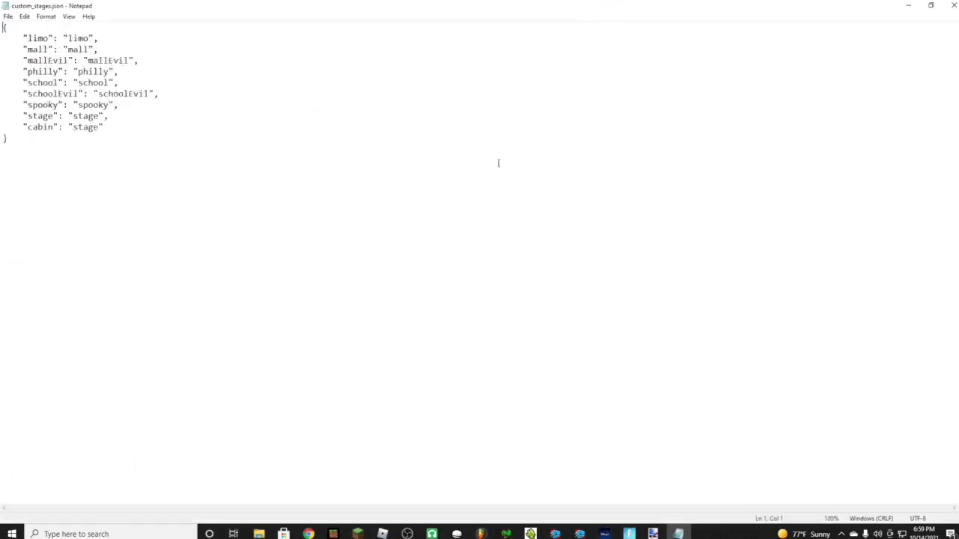
drag(237, 252, 36, 248)
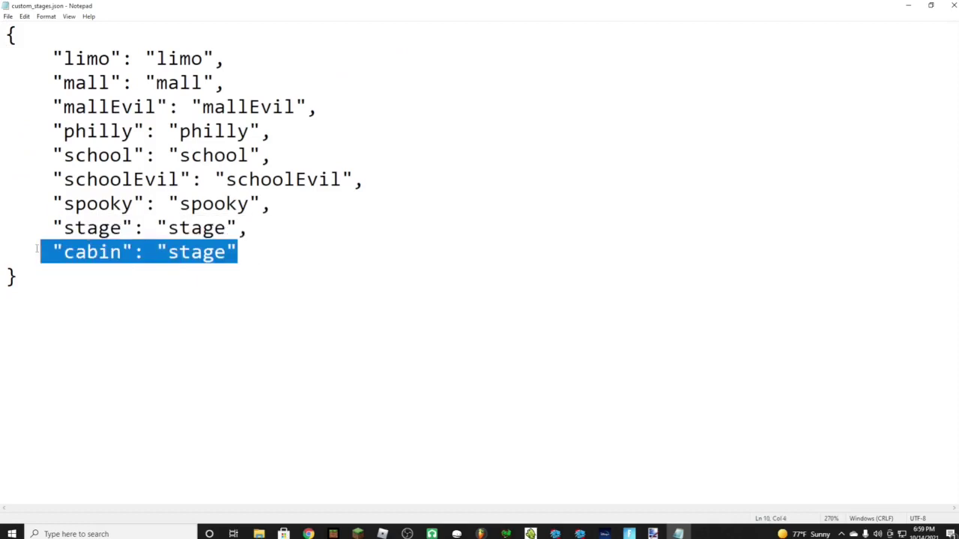
click(303, 259)
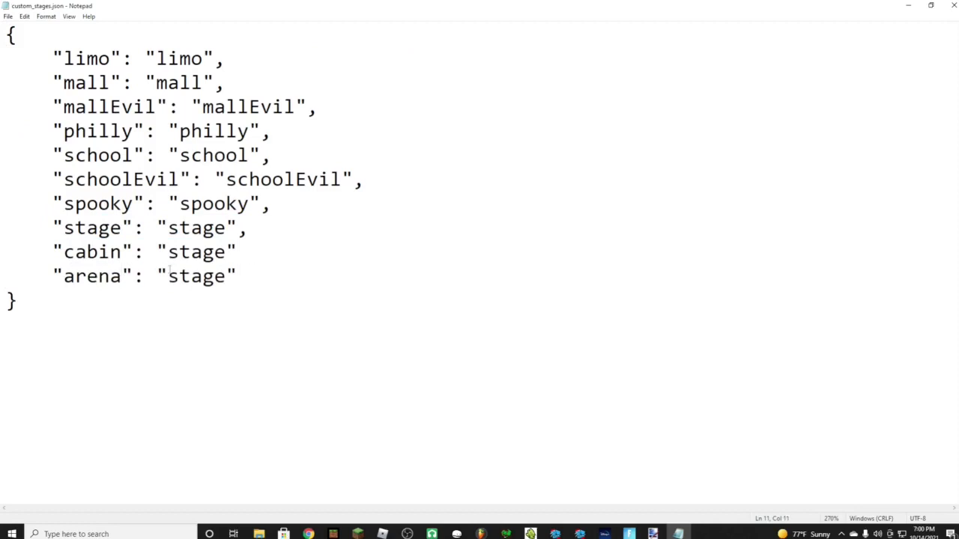
click(952, 5)
Launch Zak.exe from the Modding Plus Last (1) folder and maximize the game window.
click(146, 80)
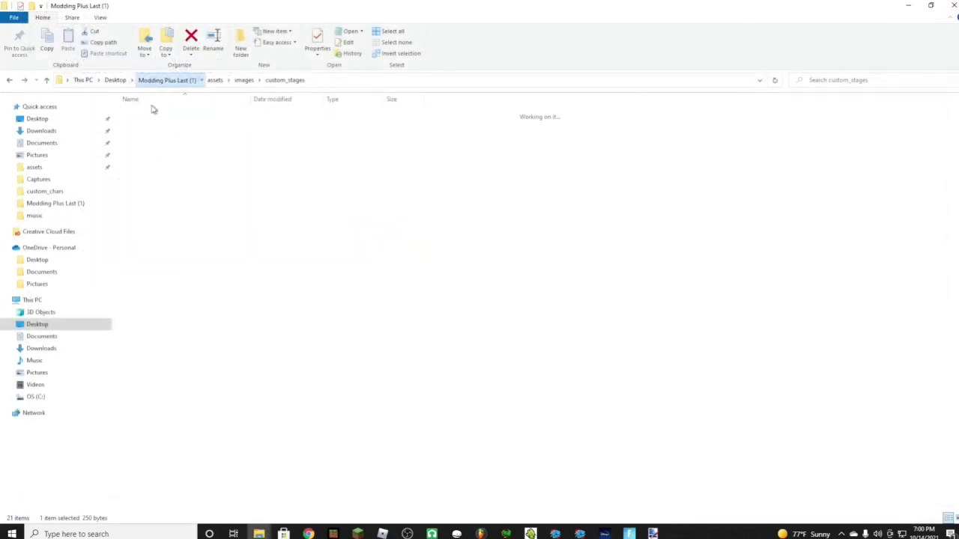
double_click(162, 243)
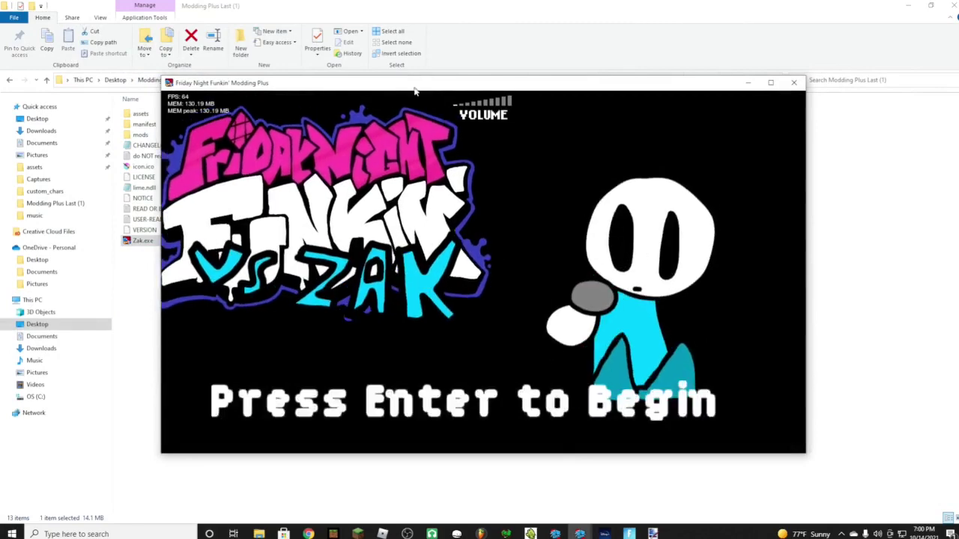
click(770, 82)
Pick Week 1 on HARD in Story Mode and open the chart editor with 7.
key(Return)
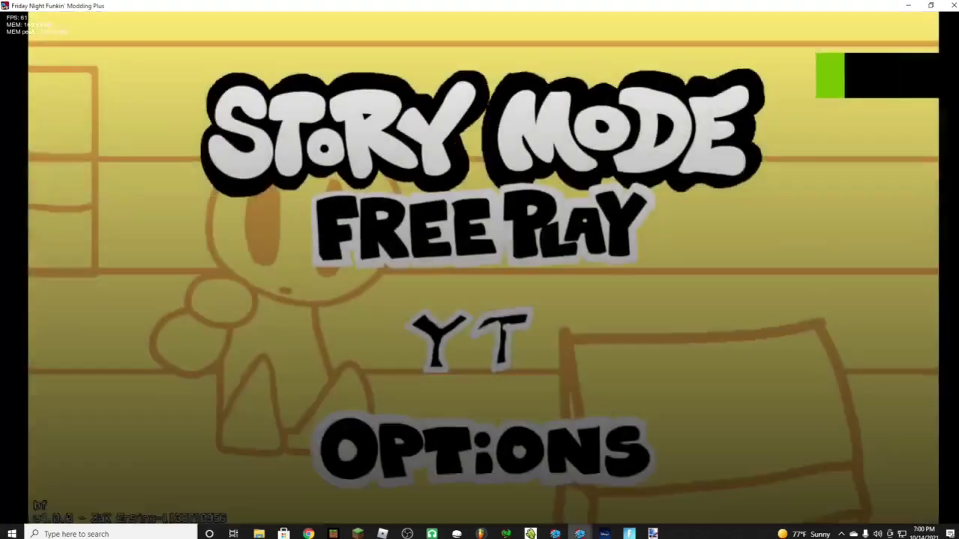
key(Return)
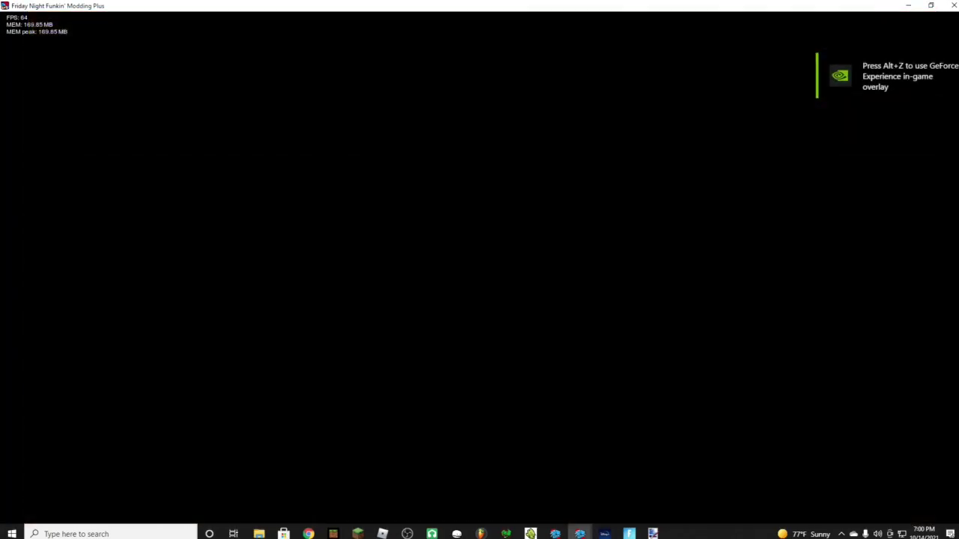
key(Right)
key(Up)
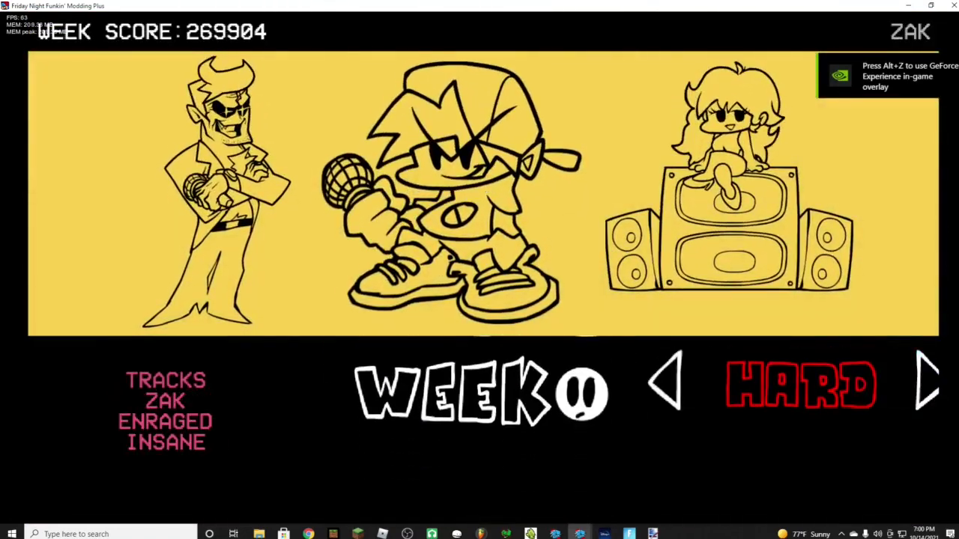
key(Down)
key(Down)
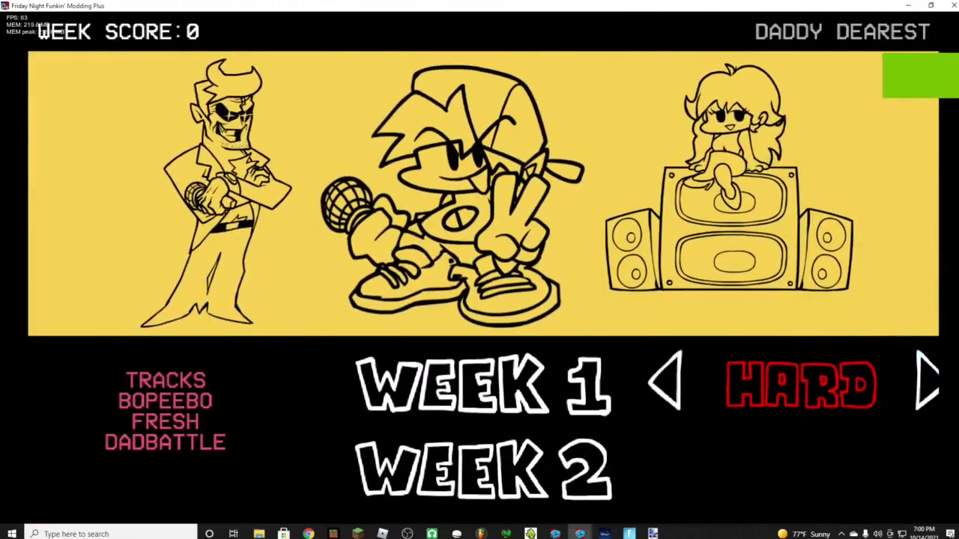
key(7)
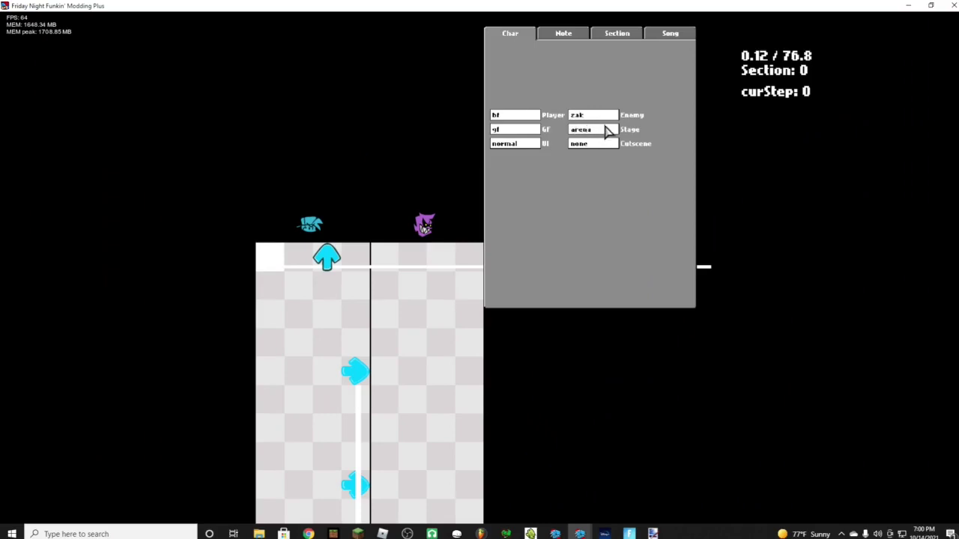
Playtest Bopeebo on the arena stage against zak, hitting the notes with the arrow keys.
key(Return)
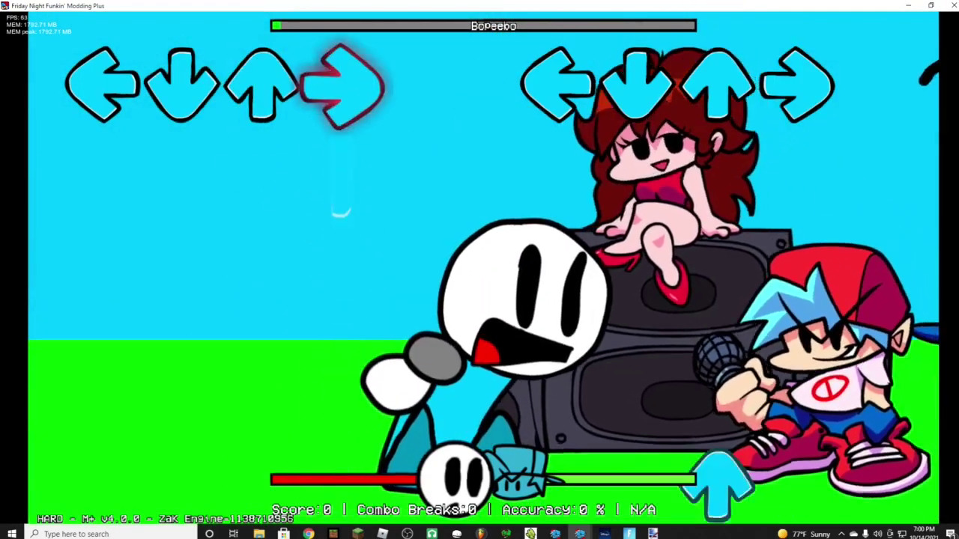
key(Up)
key(Right)
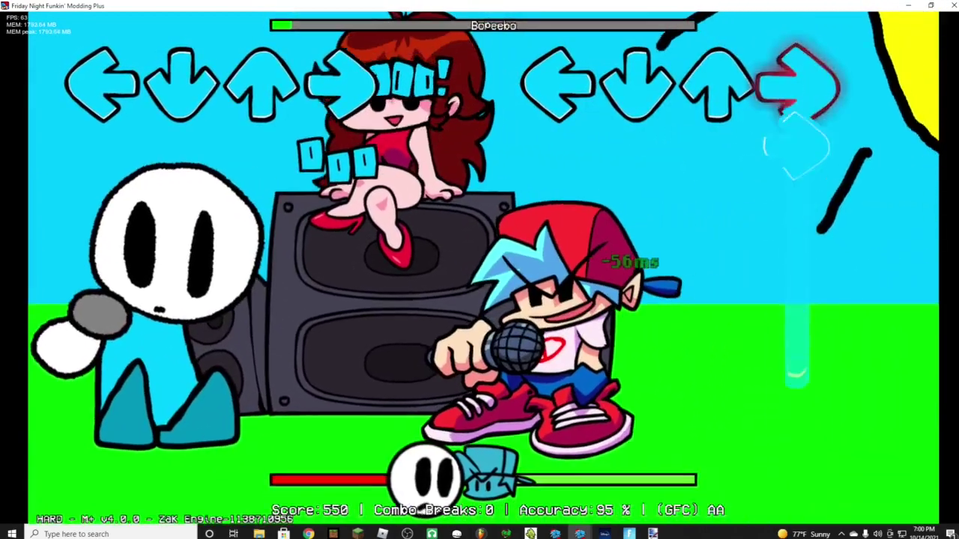
key(minus)
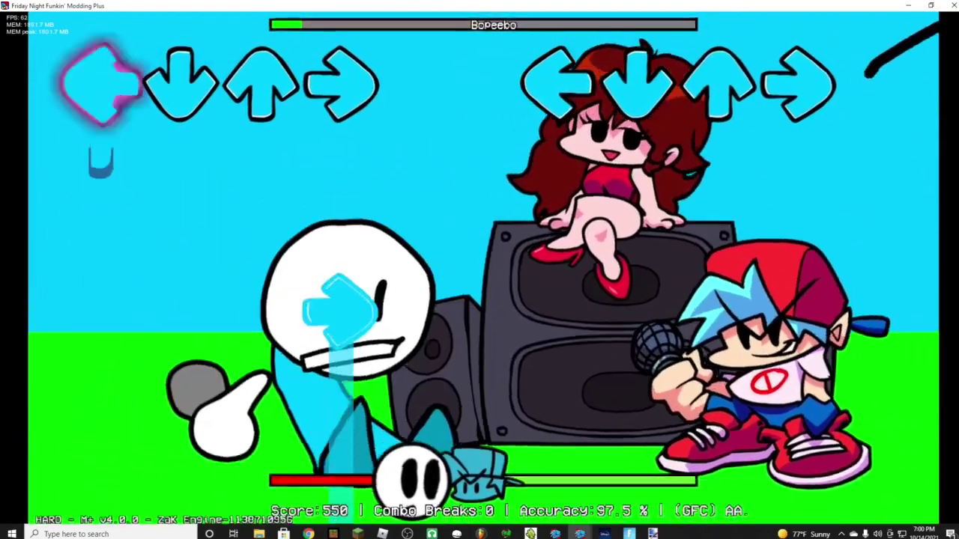
key(Down)
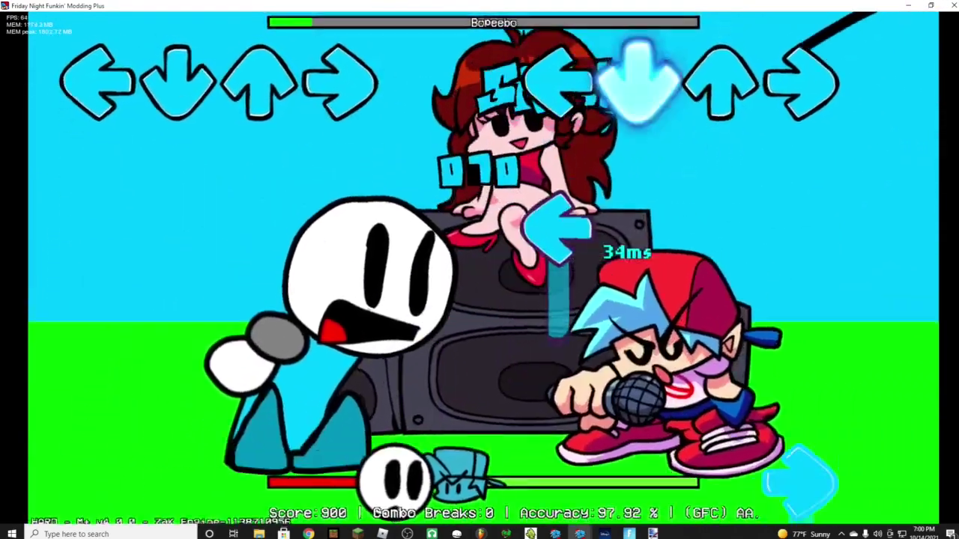
key(Right)
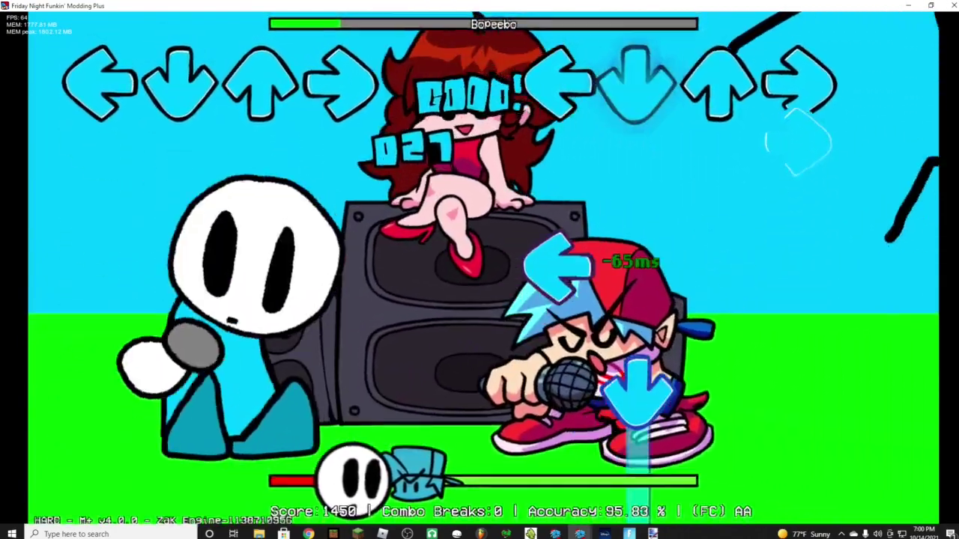
key(Down)
key(Down)
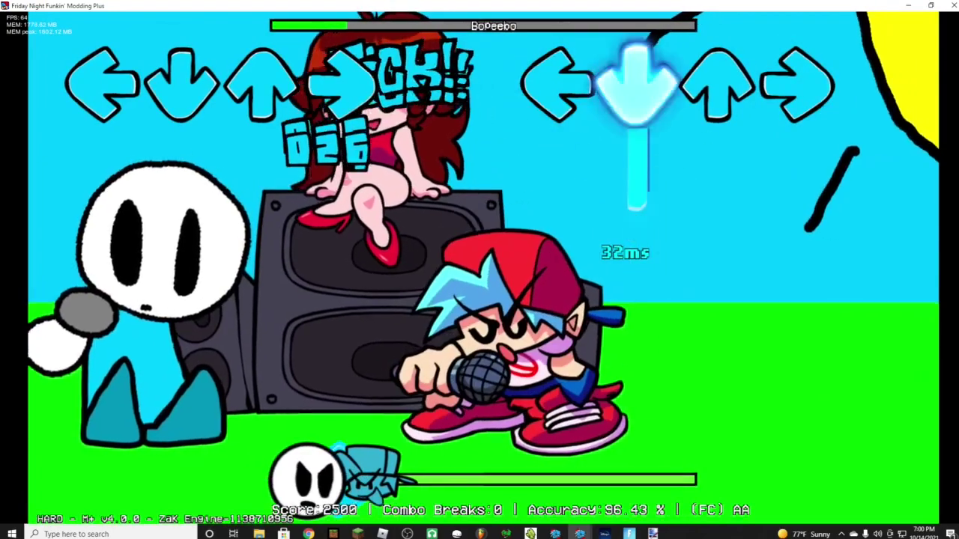